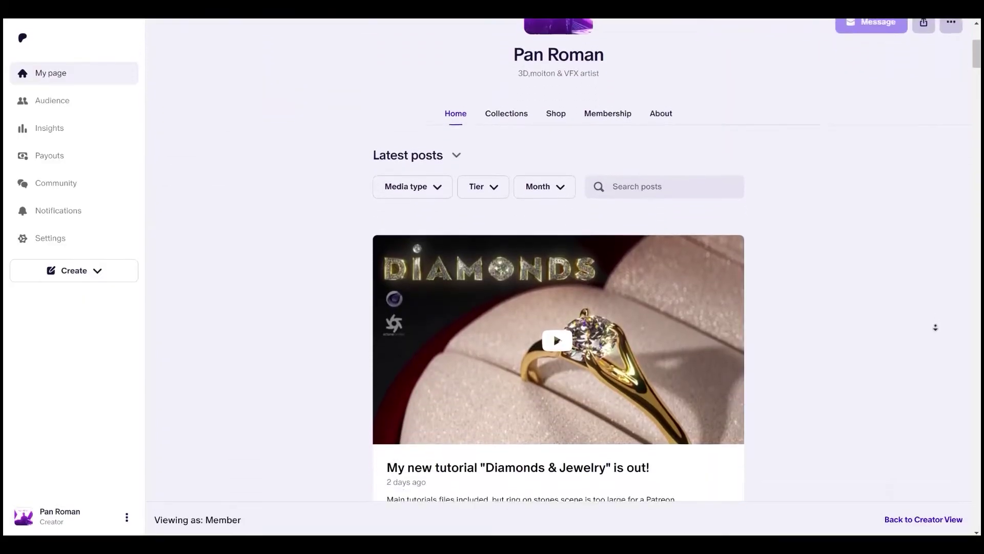
Step: Look through the tutorial posts on the Patreon page and the product listings in the ArtStation store
{"action": "scroll", "coordinate": [935, 327], "scroll_direction": "down", "scroll_amount": 2}
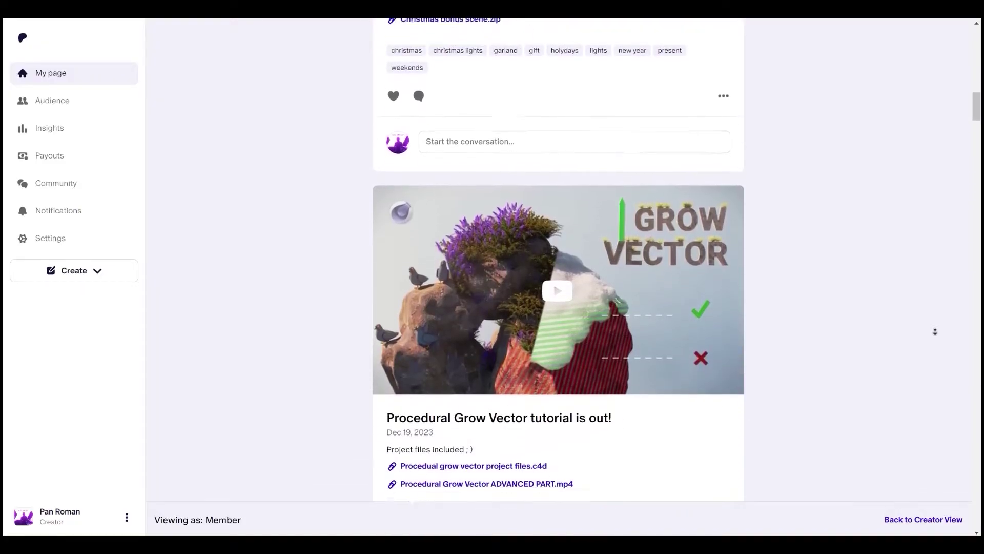
{"action": "scroll", "coordinate": [936, 332], "scroll_direction": "down", "scroll_amount": 5}
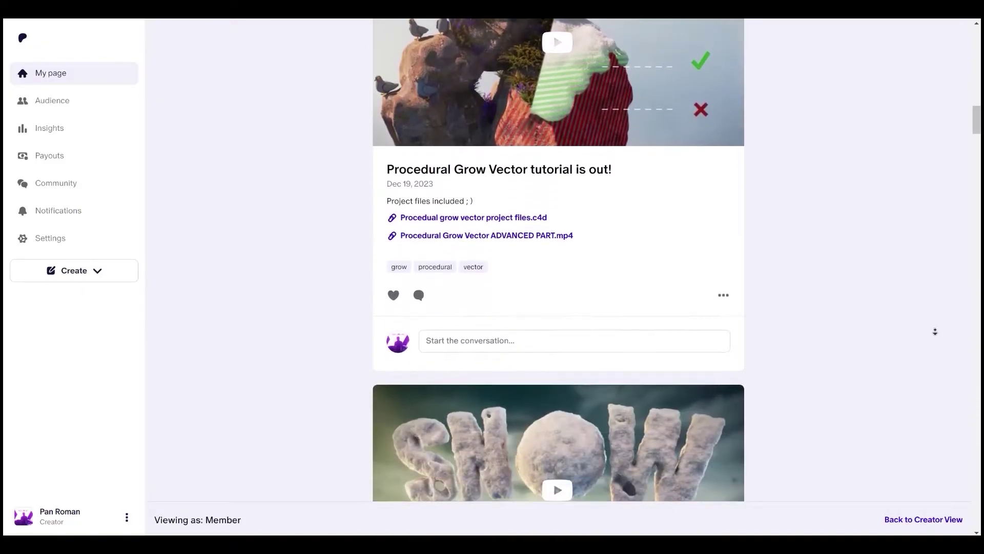
{"action": "scroll", "coordinate": [935, 332], "scroll_direction": "down", "scroll_amount": 5}
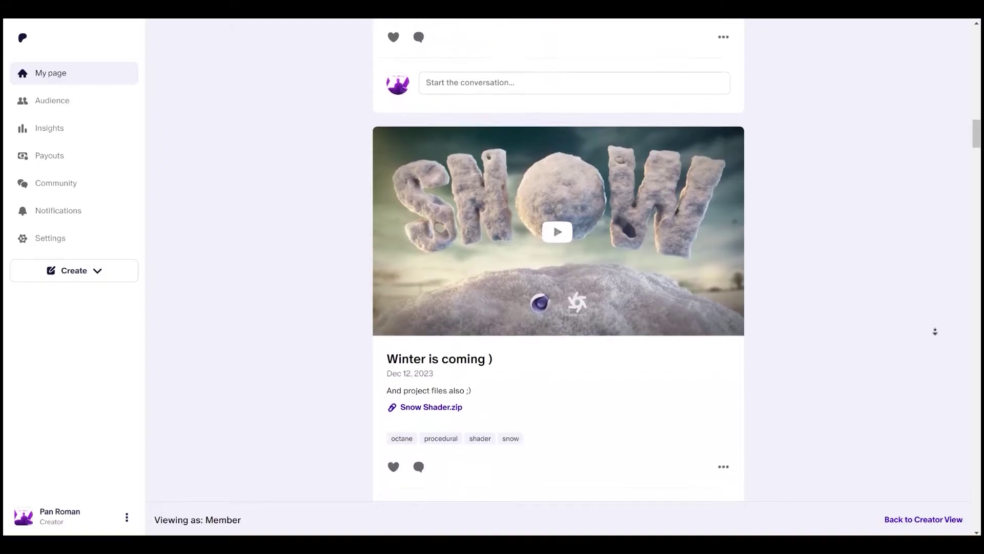
{"action": "scroll", "coordinate": [936, 331], "scroll_direction": "down", "scroll_amount": 5}
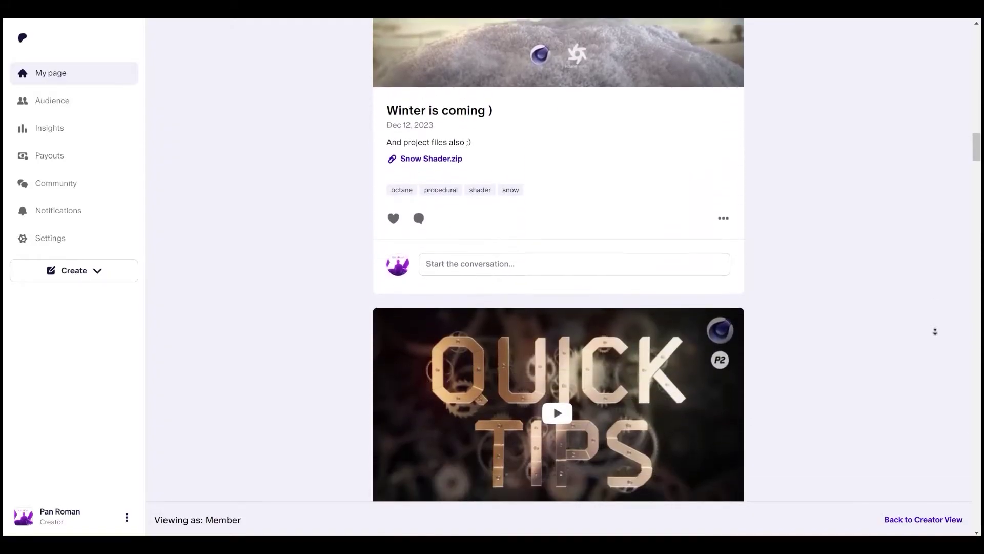
{"action": "scroll", "coordinate": [936, 331], "scroll_direction": "down", "scroll_amount": 5}
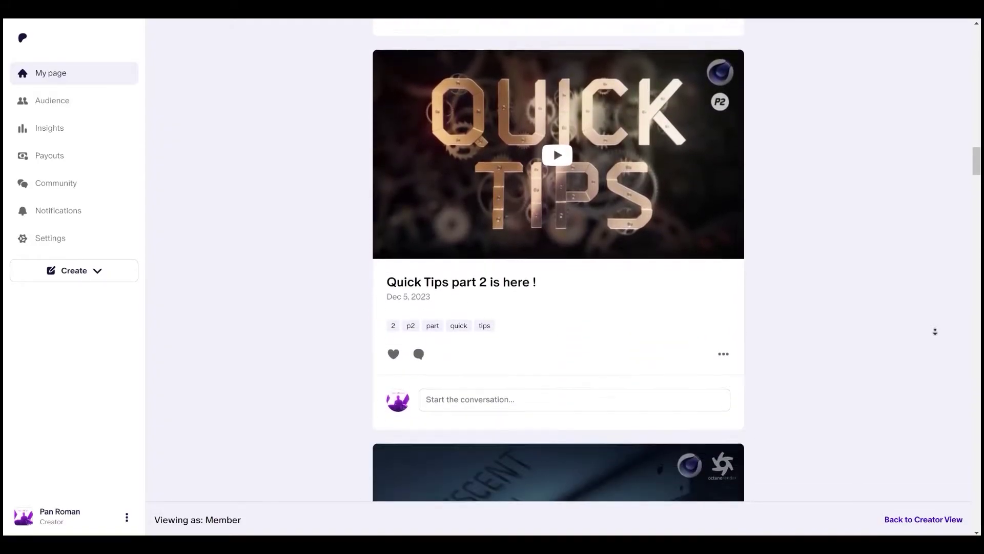
{"action": "scroll", "coordinate": [936, 331], "scroll_direction": "down", "scroll_amount": 3}
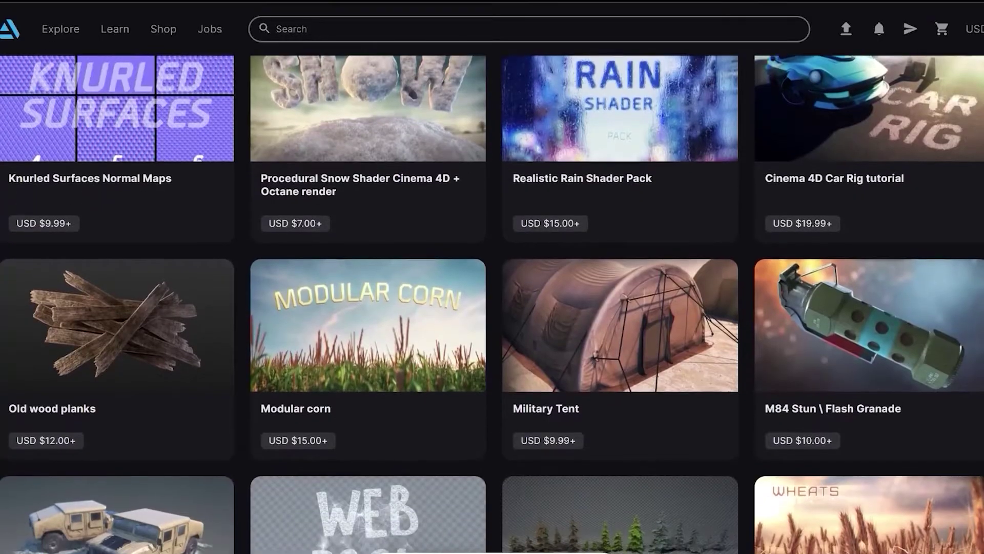
{"action": "scroll", "coordinate": [492, 298], "scroll_direction": "down", "scroll_amount": 3}
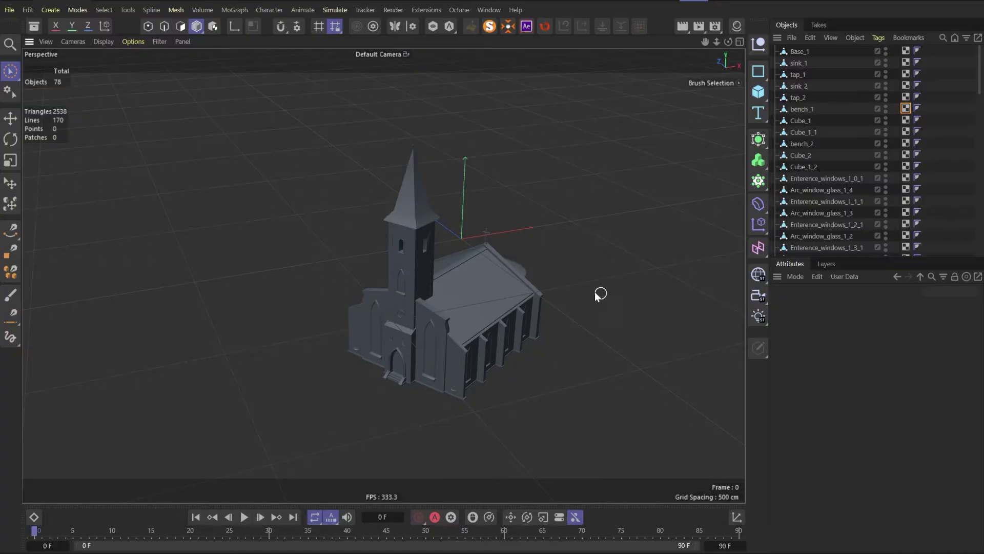
Step: Inspect the church model and its scene information on points, polygons and objects
{"action": "left_click_drag", "start_coordinate": [474, 328], "coordinate": [519, 308], "text": "alt"}
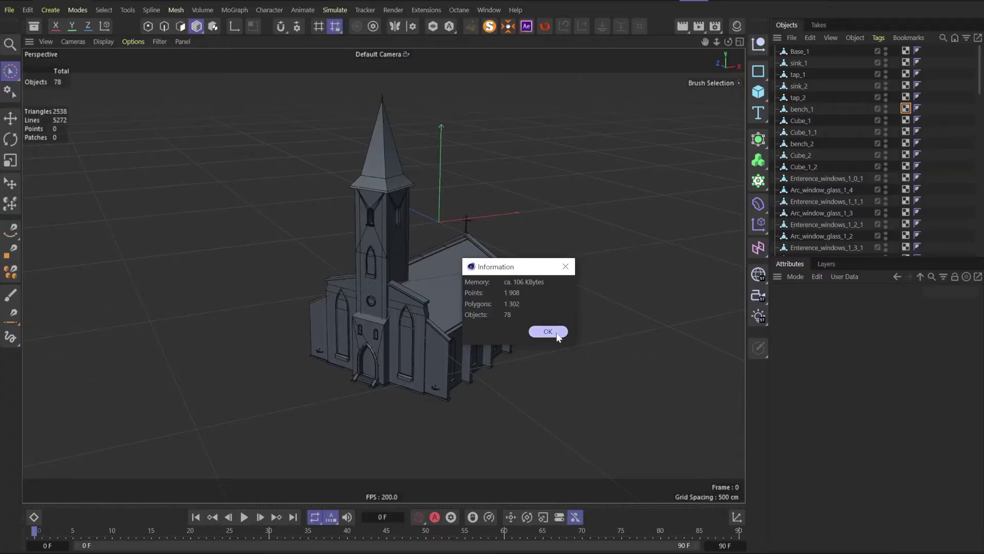
{"action": "left_click", "coordinate": [548, 331]}
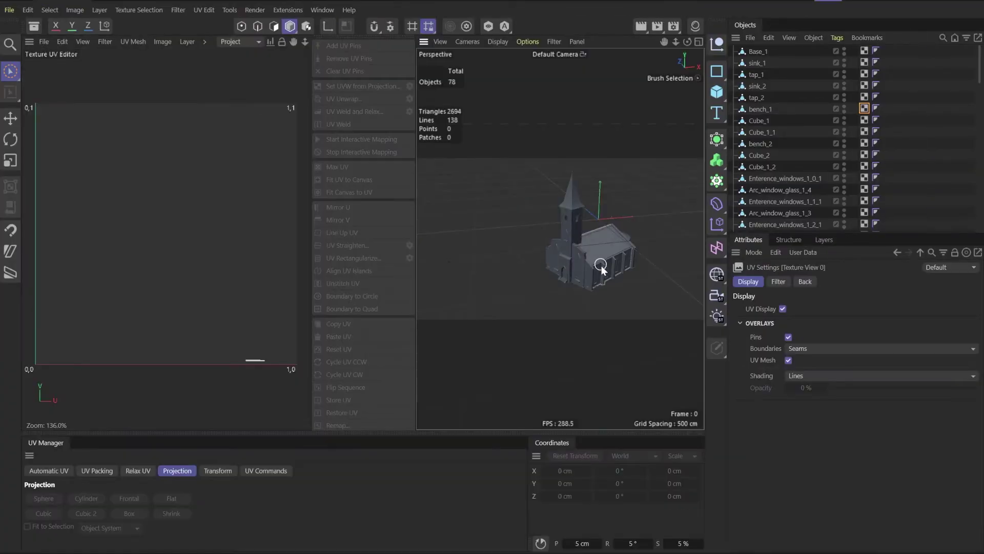
Step: Enlarge the UV editor, select all church objects and move their UVs outside the 0–1 tile, past its U=1 edge
{"action": "scroll", "coordinate": [601, 266], "scroll_direction": "up", "scroll_amount": 3}
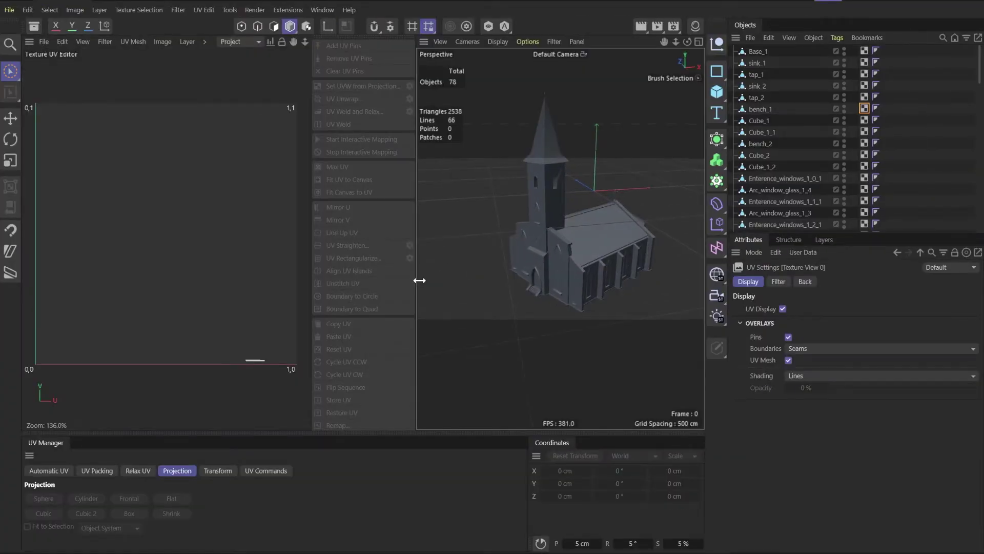
{"action": "left_click_drag", "start_coordinate": [419, 280], "coordinate": [480, 282]}
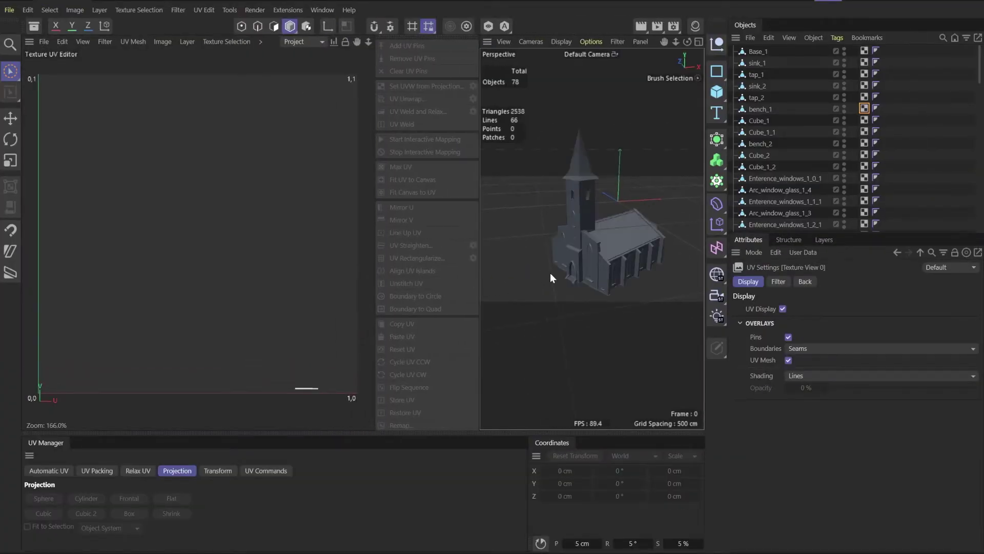
{"action": "key", "text": "ctrl+a"}
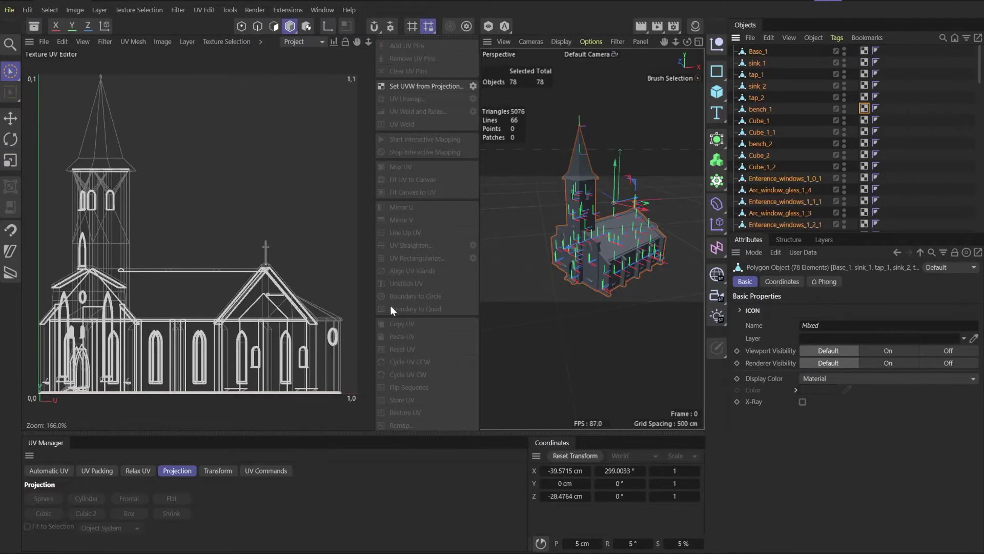
{"action": "left_click_drag", "start_coordinate": [171, 292], "coordinate": [399, 303]}
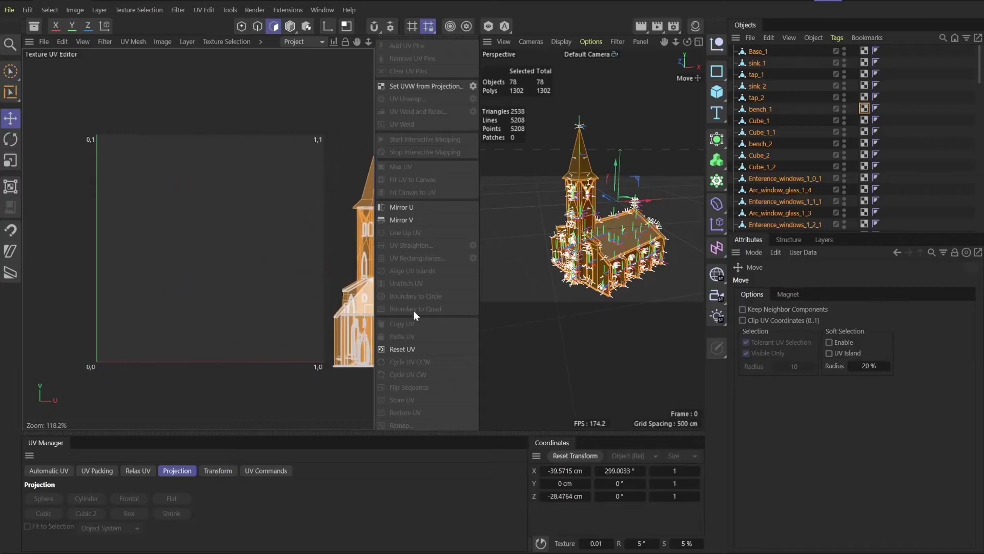
{"action": "middle_click_drag", "start_coordinate": [288, 204], "coordinate": [263, 208], "text": "alt"}
Step: Run the BodyPaint 3D Setup Wizard on all objects without recalculating UVs, using Single Material Mode and a 2048 × 2048 color texture
{"action": "left_click", "coordinate": [290, 26]}
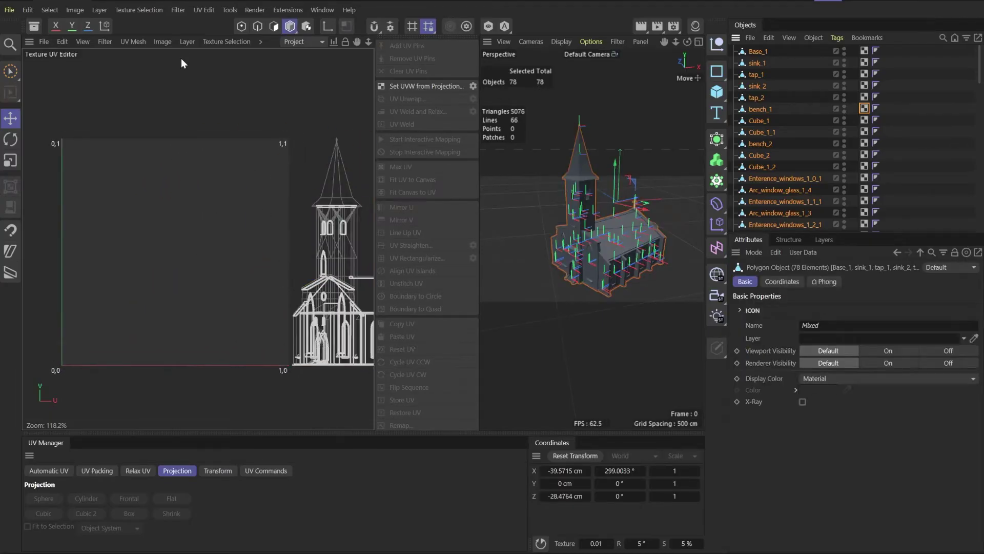
{"action": "left_click", "coordinate": [230, 11]}
{"action": "left_click", "coordinate": [257, 99]}
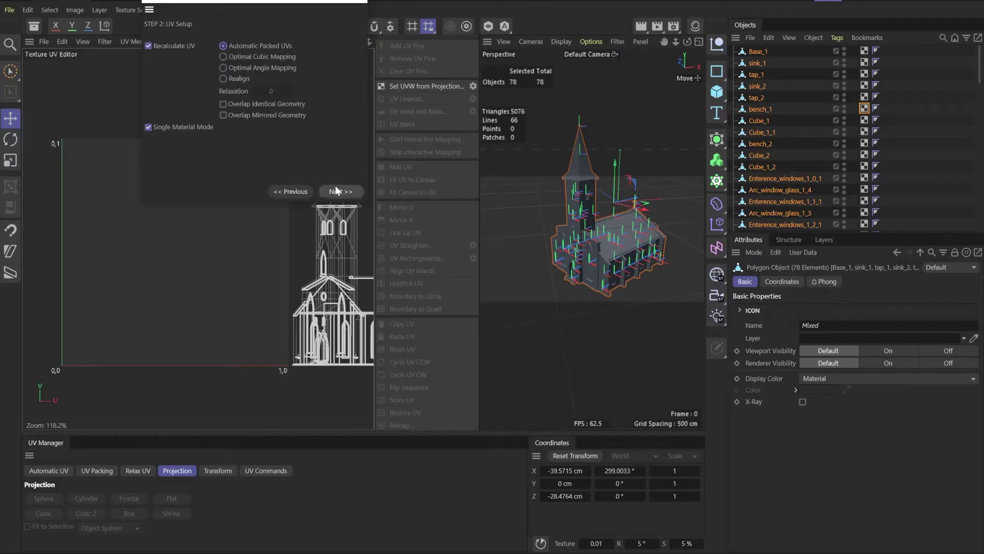
{"action": "left_click_drag", "start_coordinate": [245, 1], "coordinate": [340, 121]}
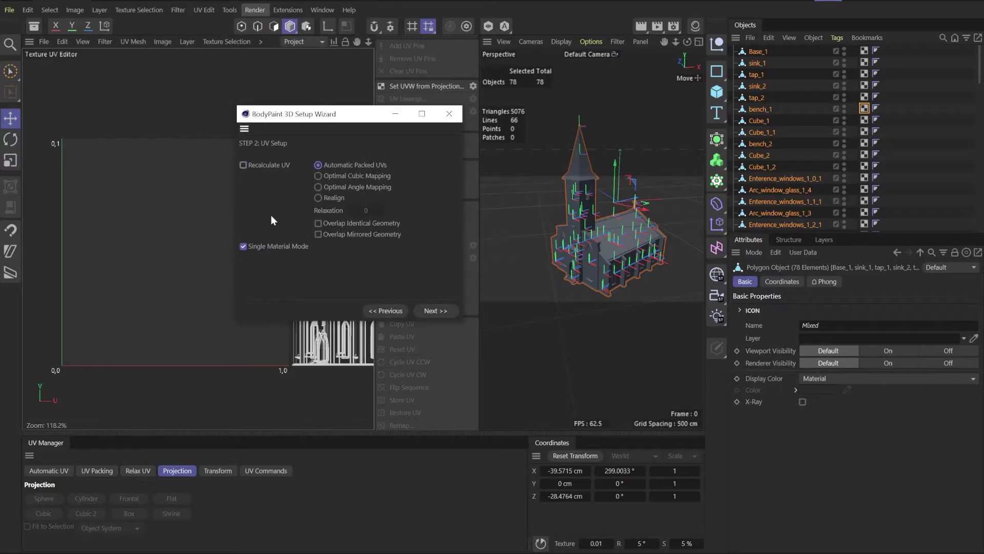
{"action": "left_click", "coordinate": [435, 310]}
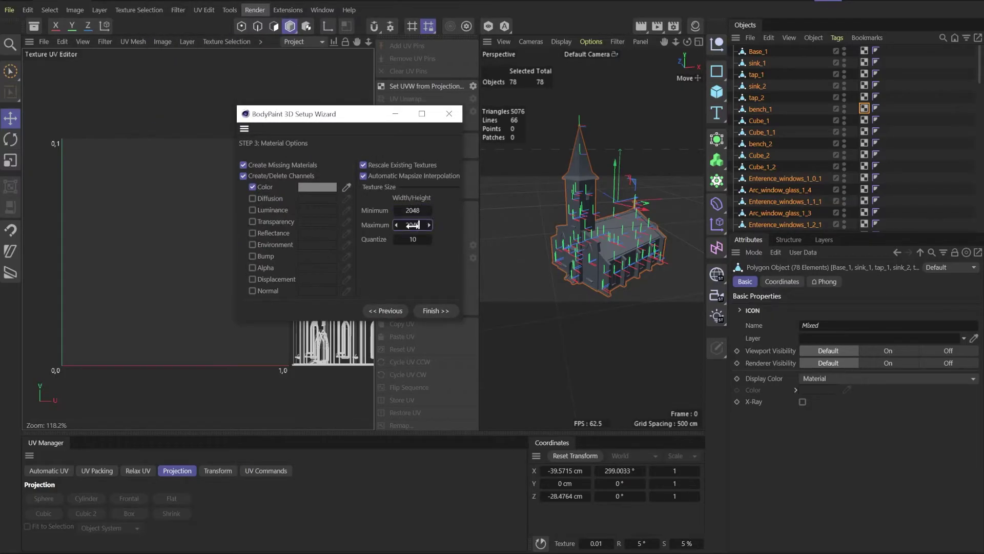
{"action": "left_click", "coordinate": [438, 310]}
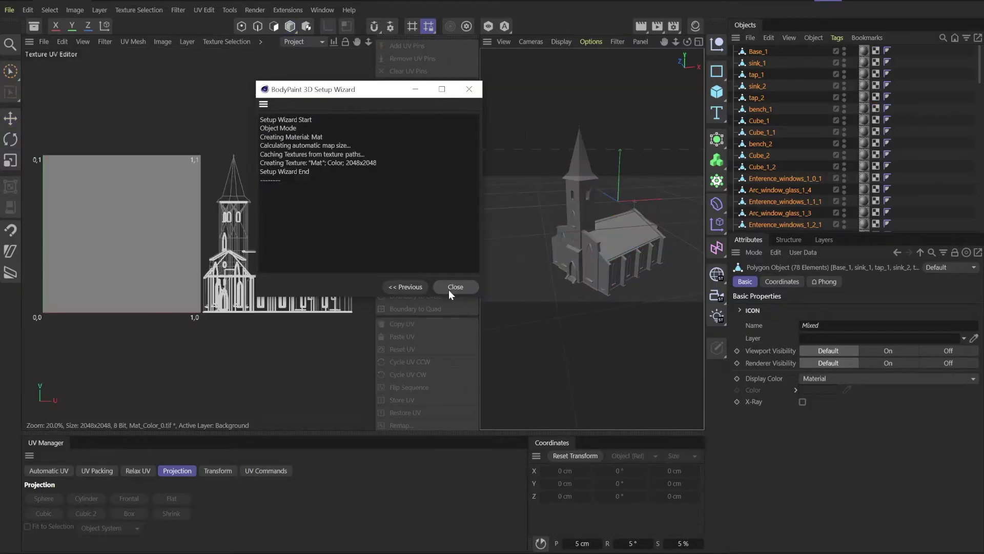
{"action": "left_click", "coordinate": [455, 288]}
Step: Turn off the material's reflectance and load Trim_default_Color.1001.png as its color texture without copying it into the project
{"action": "key", "text": "shift+F2"}
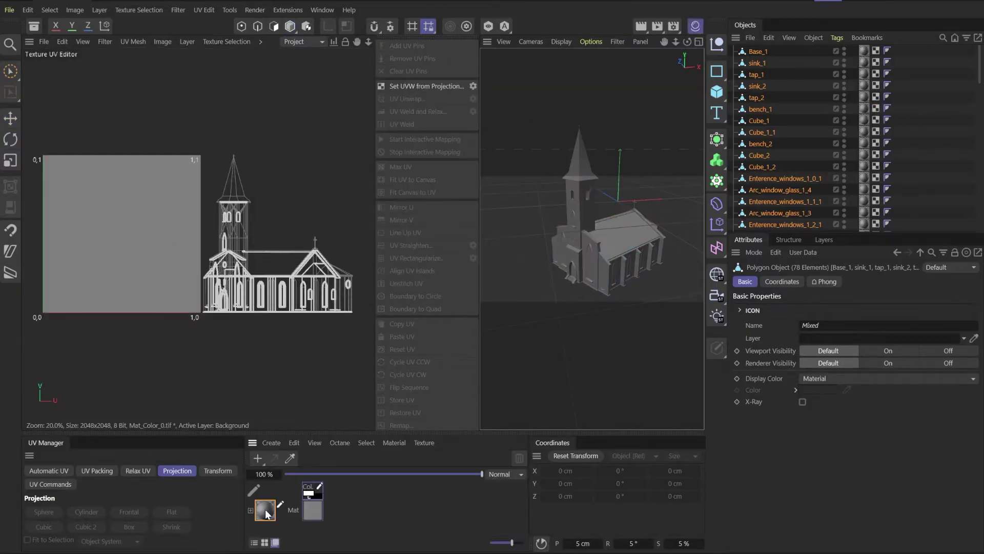
{"action": "double_click", "coordinate": [267, 511]}
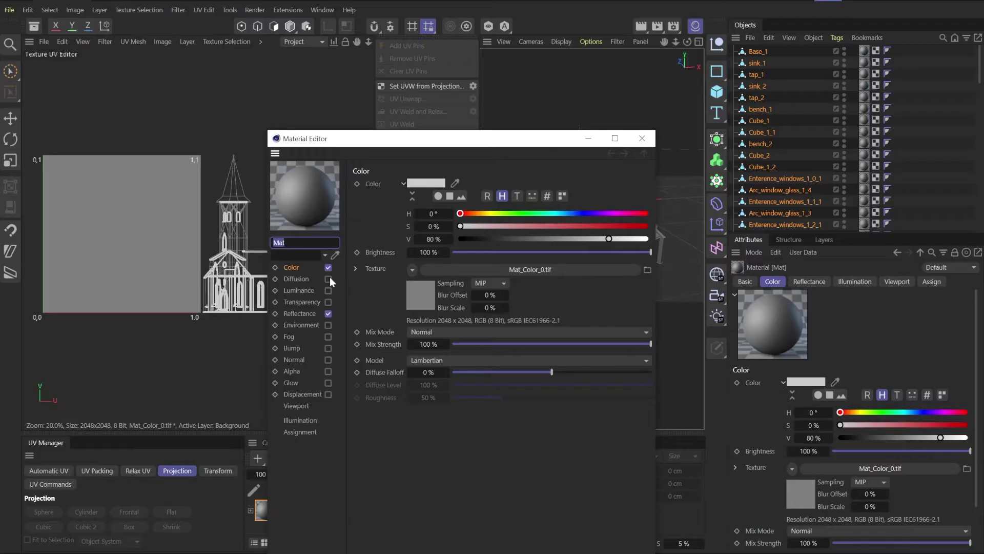
{"action": "left_click", "coordinate": [500, 274]}
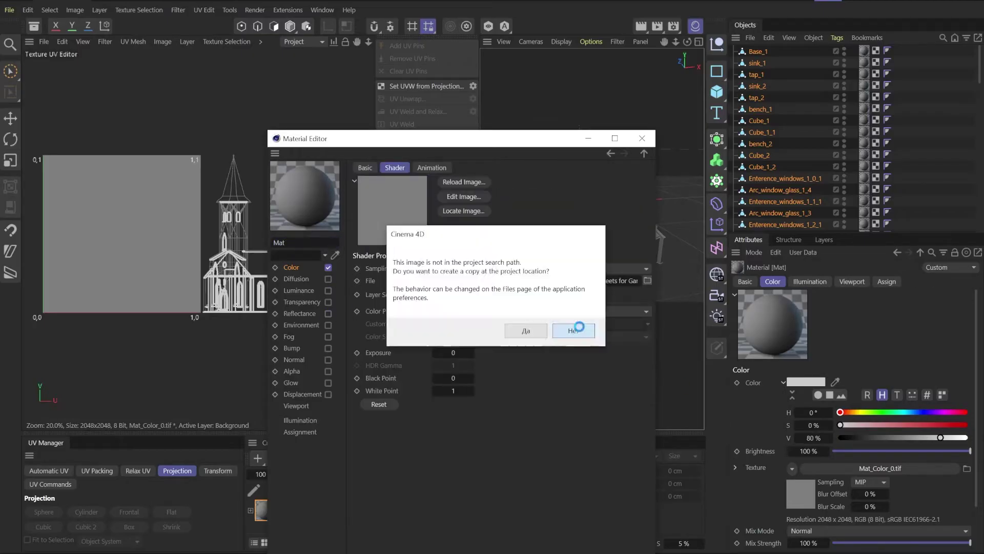
{"action": "left_click", "coordinate": [576, 328]}
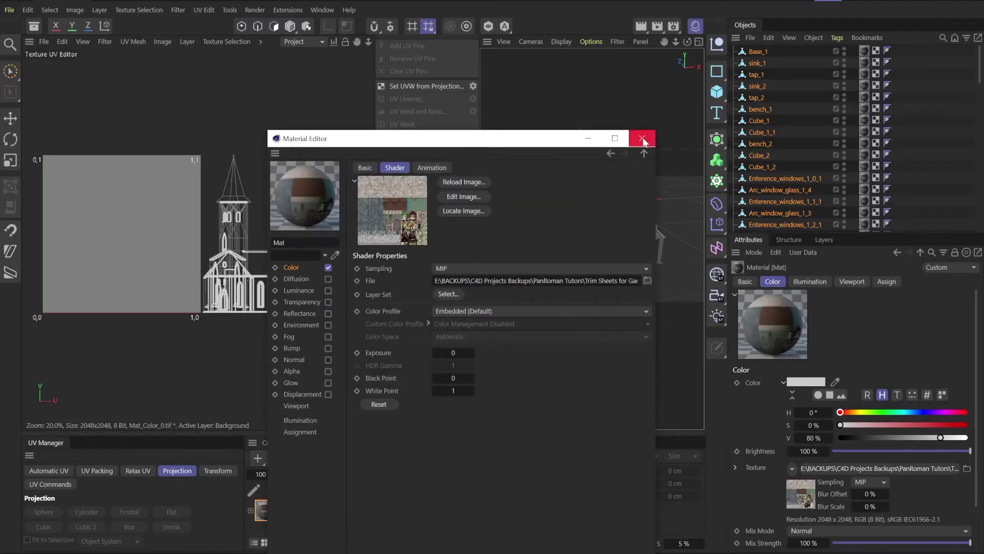
{"action": "left_click", "coordinate": [642, 138]}
Step: Set the trim sheet material's viewport texture preview size to No Scaling
{"action": "double_click", "coordinate": [265, 511]}
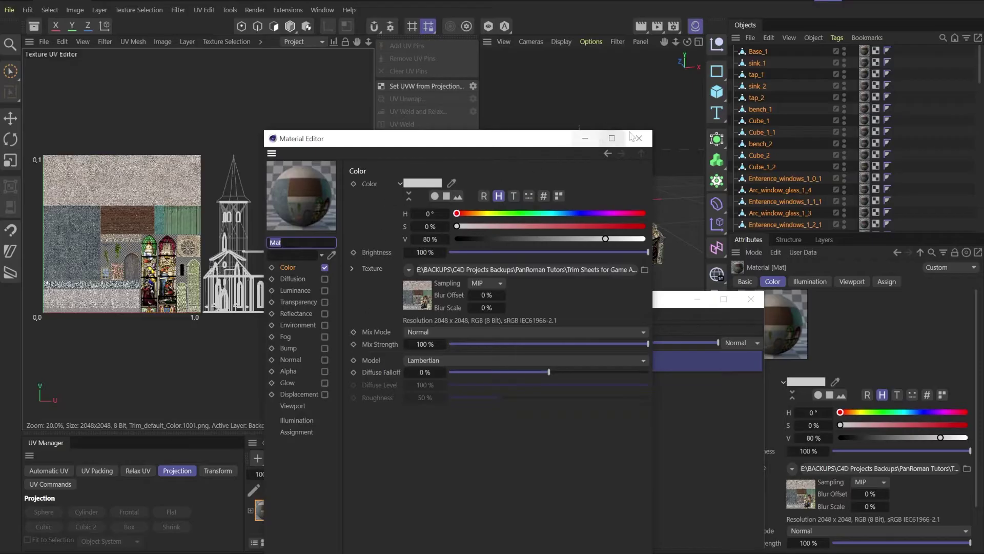
{"action": "left_click", "coordinate": [637, 138]}
{"action": "double_click", "coordinate": [265, 511]}
{"action": "left_click", "coordinate": [290, 406]}
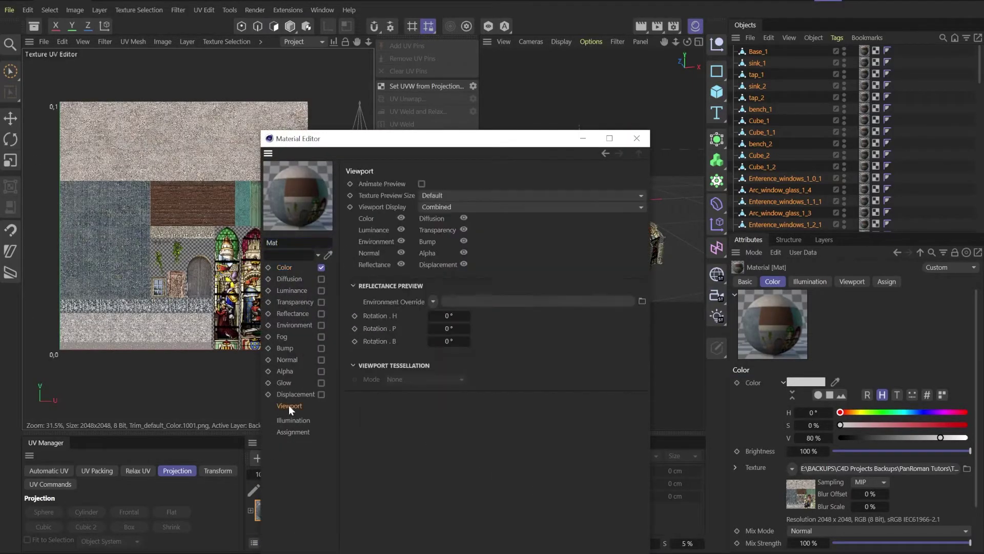
{"action": "left_click_drag", "start_coordinate": [528, 138], "coordinate": [353, 156]}
{"action": "scroll", "coordinate": [610, 259], "scroll_direction": "up", "scroll_amount": 6}
{"action": "left_click", "coordinate": [260, 213]}
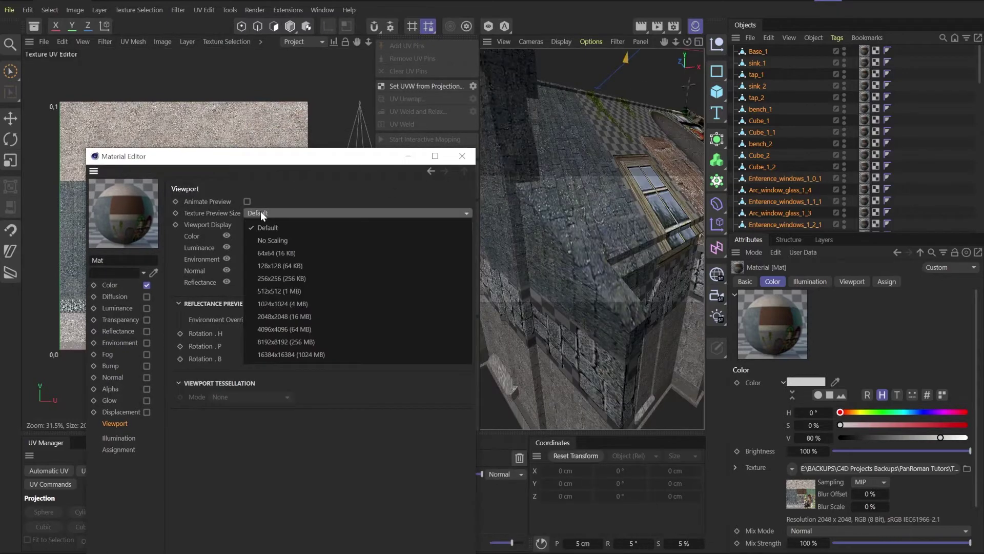
{"action": "left_click", "coordinate": [274, 239]}
{"action": "left_click", "coordinate": [462, 155]}
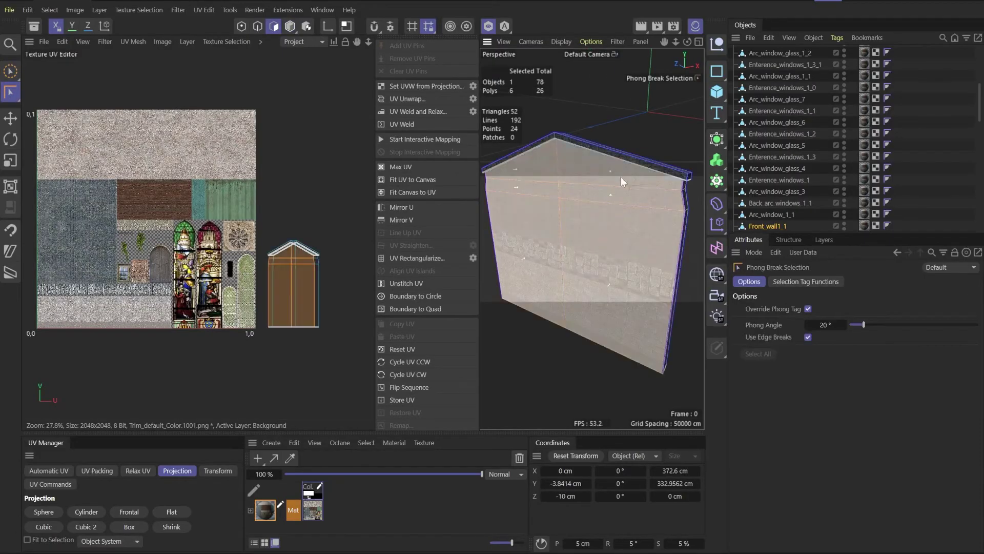
Step: UV-unwrap the large front face of Front_wall1_1, then scale and move its island onto the trim sheet's upper plaster strip
{"action": "mouse_move", "coordinate": [620, 177]}
{"action": "left_mouse_down", "text": "alt"}
{"action": "mouse_move", "coordinate": [587, 177]}
{"action": "mouse_move", "coordinate": [623, 187]}
{"action": "left_mouse_up", "text": "alt"}
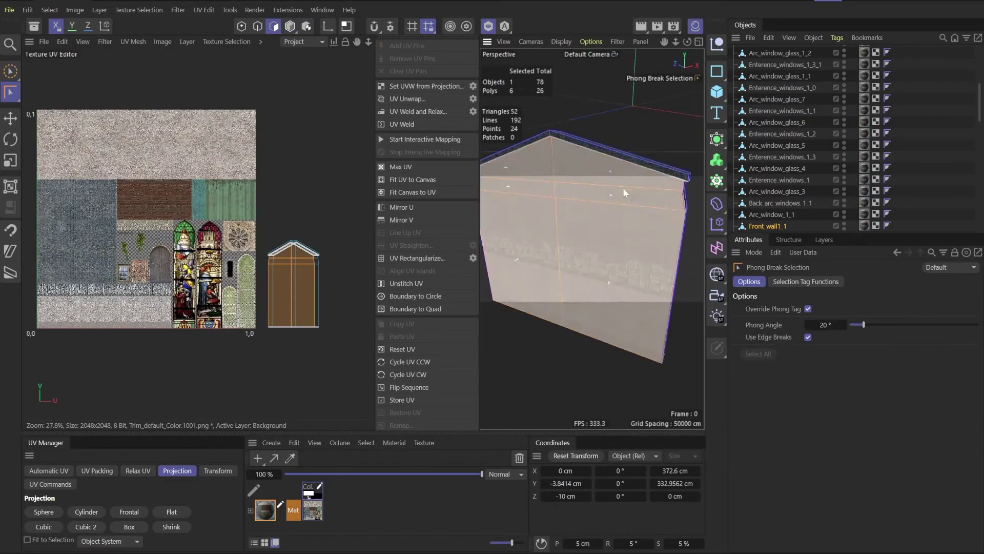
{"action": "left_click", "coordinate": [418, 99]}
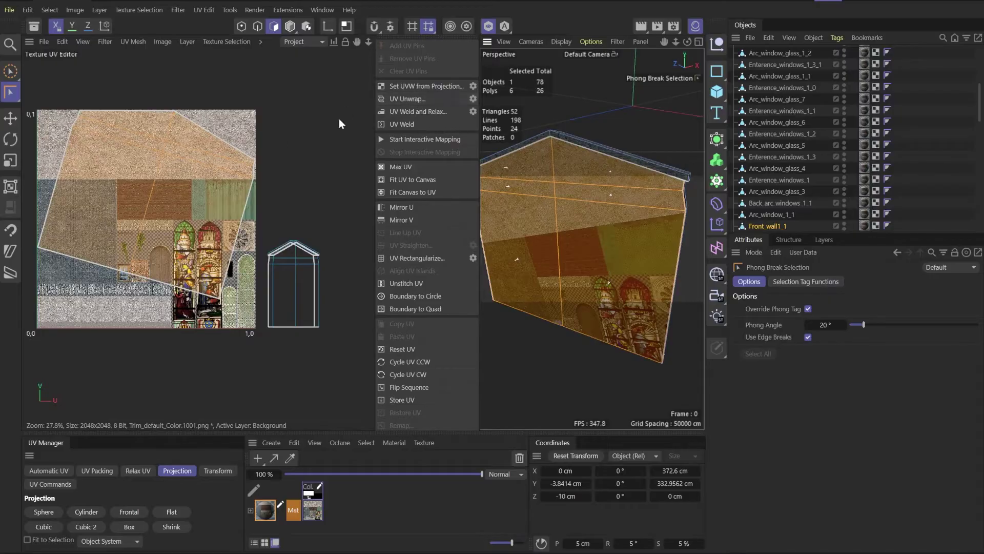
{"action": "left_click", "coordinate": [407, 98]}
{"action": "key", "text": "t"}
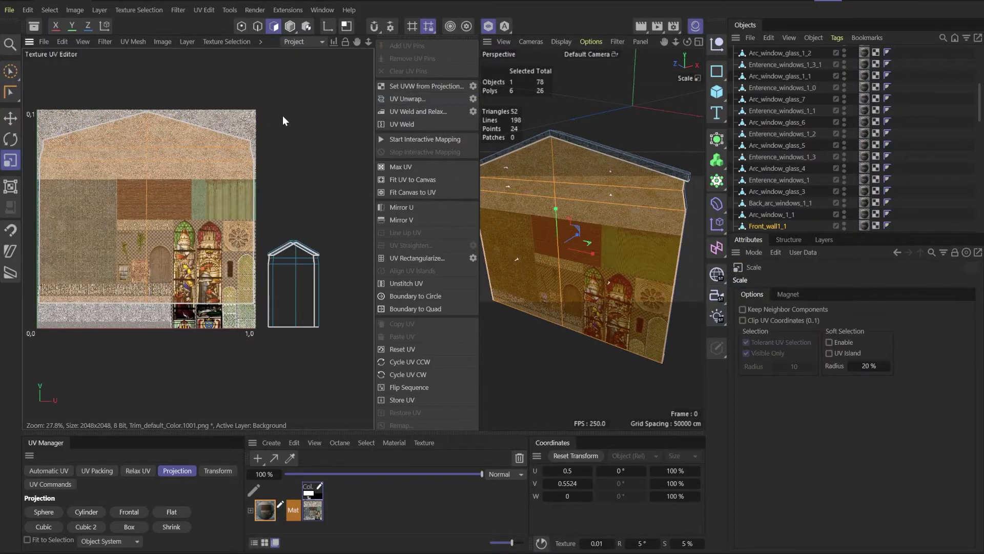
{"action": "left_click_drag", "start_coordinate": [250, 140], "coordinate": [182, 182]}
{"action": "scroll", "coordinate": [230, 147], "scroll_direction": "up", "scroll_amount": 3}
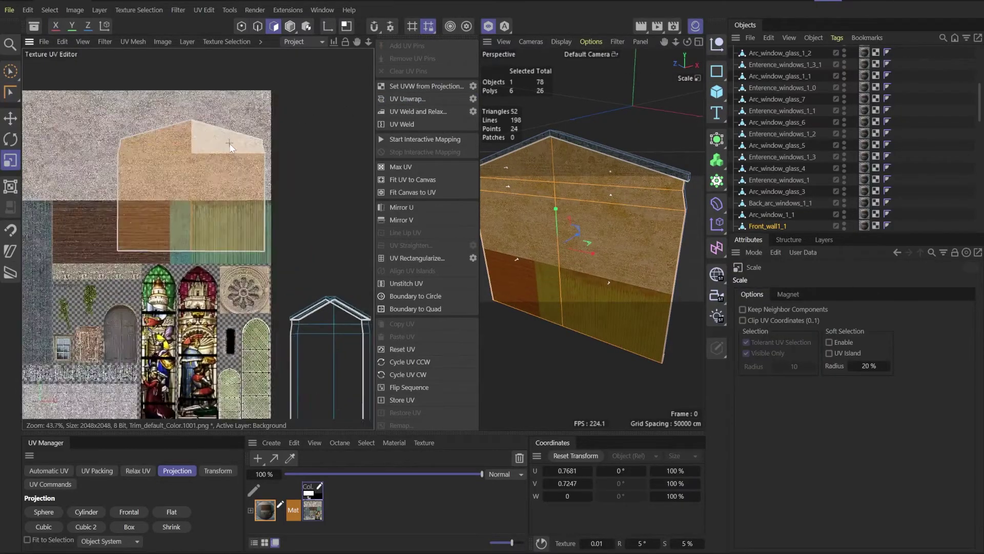
{"action": "left_click_drag", "start_coordinate": [236, 156], "coordinate": [236, 152]}
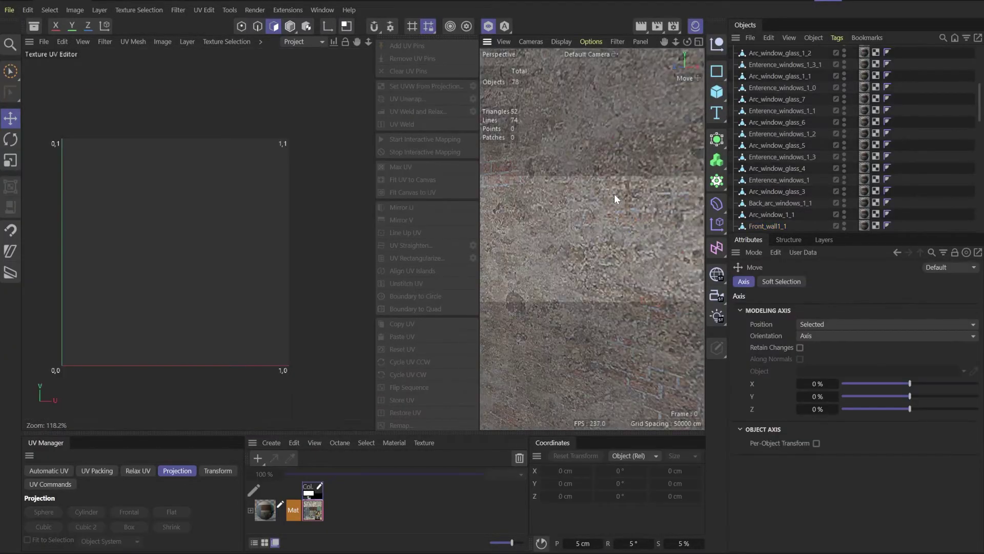
Step: UV-unwrap the opposite large face of Front_wall1_1 and fit its island into the same plaster strip
{"action": "scroll", "coordinate": [614, 194], "scroll_direction": "down", "scroll_amount": 5}
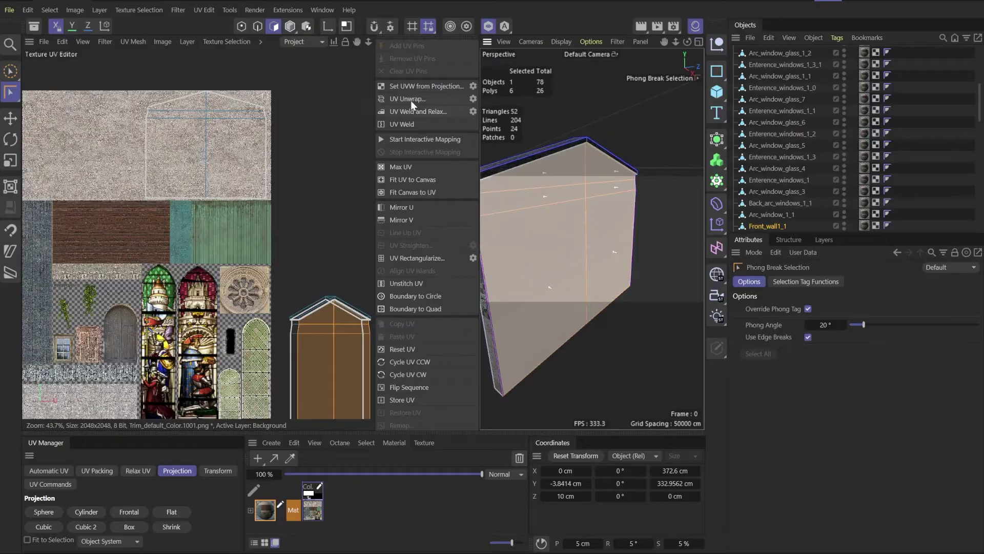
{"action": "left_click", "coordinate": [413, 98]}
{"action": "key", "text": "t"}
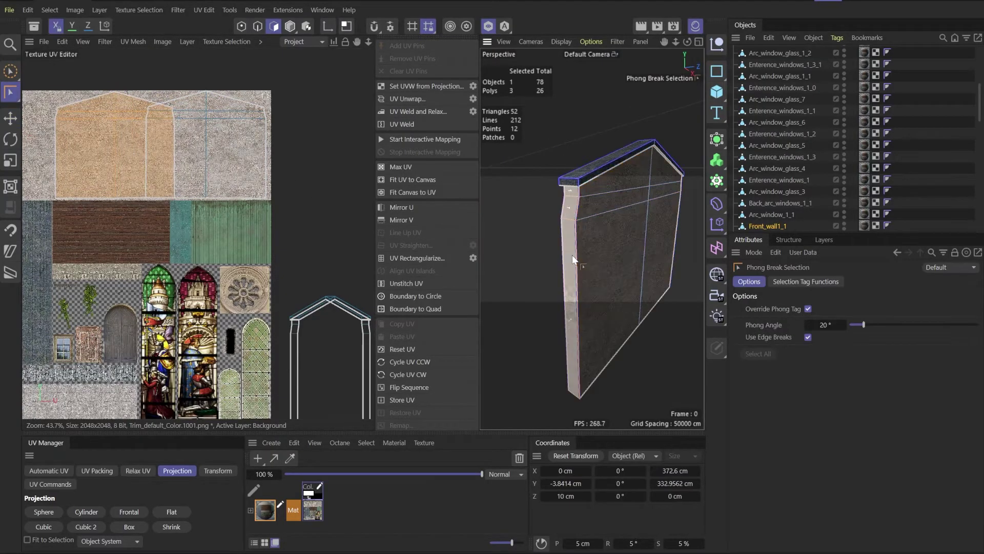
Step: UV-unwrap the narrow side faces on both ends of Front_wall1_1, then scale and fit their islands into the upper plaster strip
{"action": "left_click", "coordinate": [572, 254]}
{"action": "left_click_drag", "start_coordinate": [572, 254], "coordinate": [624, 226], "text": "alt"}
{"action": "left_click", "coordinate": [624, 226], "text": "shift"}
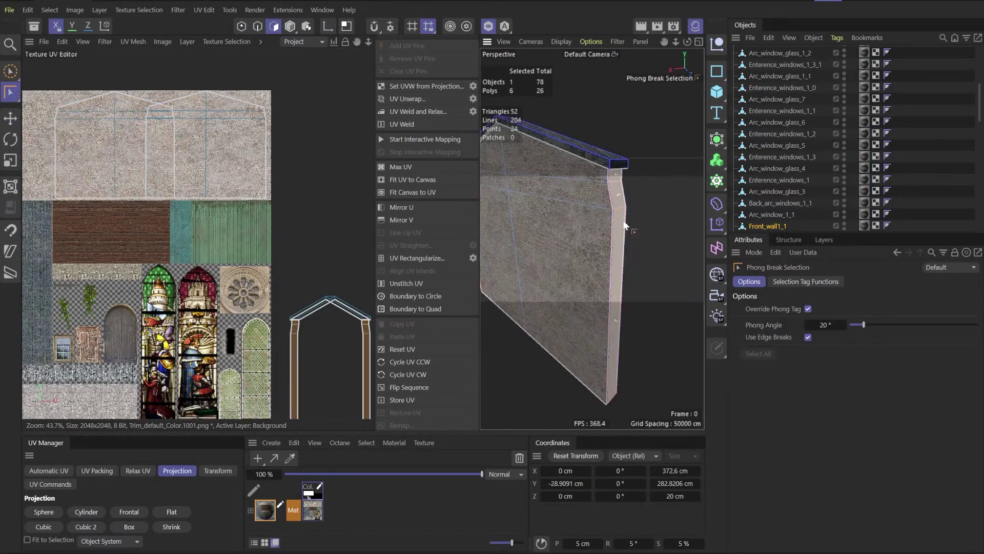
{"action": "left_click", "coordinate": [410, 99]}
{"action": "scroll", "coordinate": [51, 195], "scroll_direction": "down", "scroll_amount": 1}
{"action": "middle_click_drag", "start_coordinate": [51, 196], "coordinate": [171, 202], "text": "alt"}
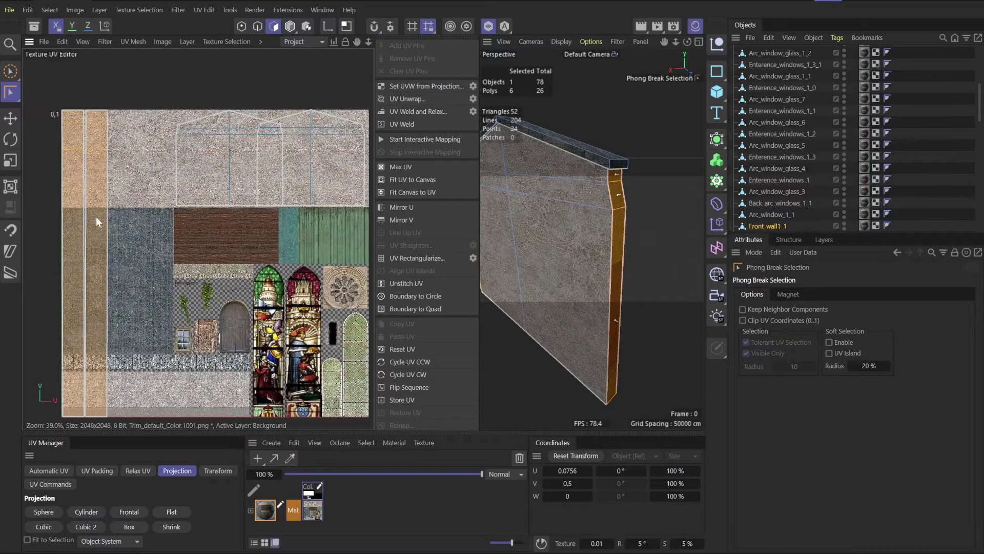
{"action": "left_click_drag", "start_coordinate": [150, 169], "coordinate": [163, 163]}
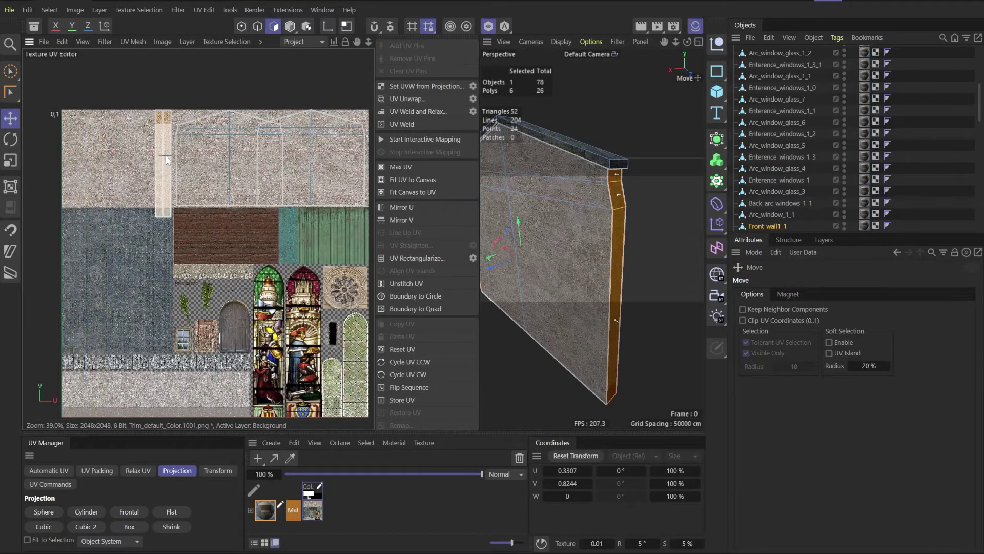
{"action": "key", "text": "t"}
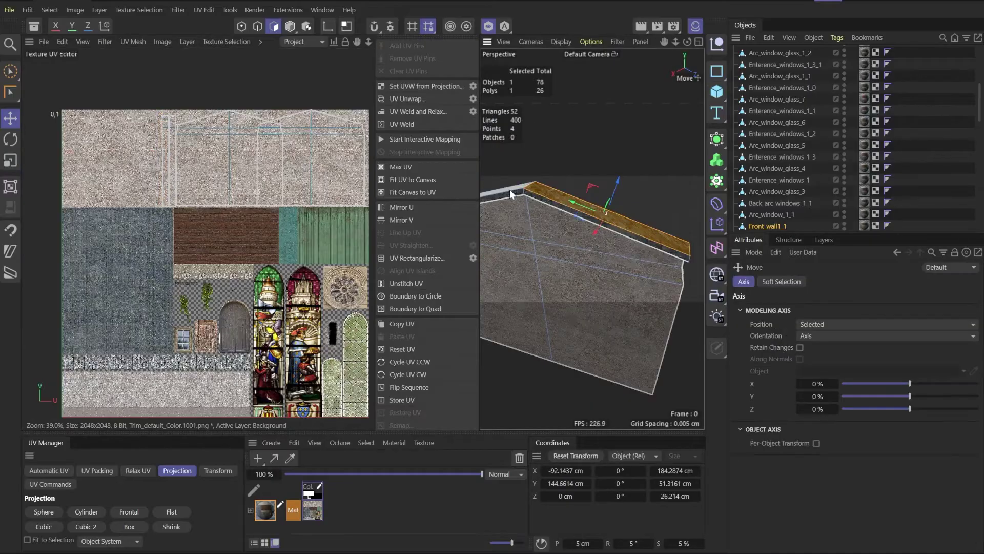
Step: UV-unwrap the two sloping top faces of the wall's coping and move their islands onto the trim sheet's lower stone strip
{"action": "left_click", "coordinate": [510, 190], "text": "shift"}
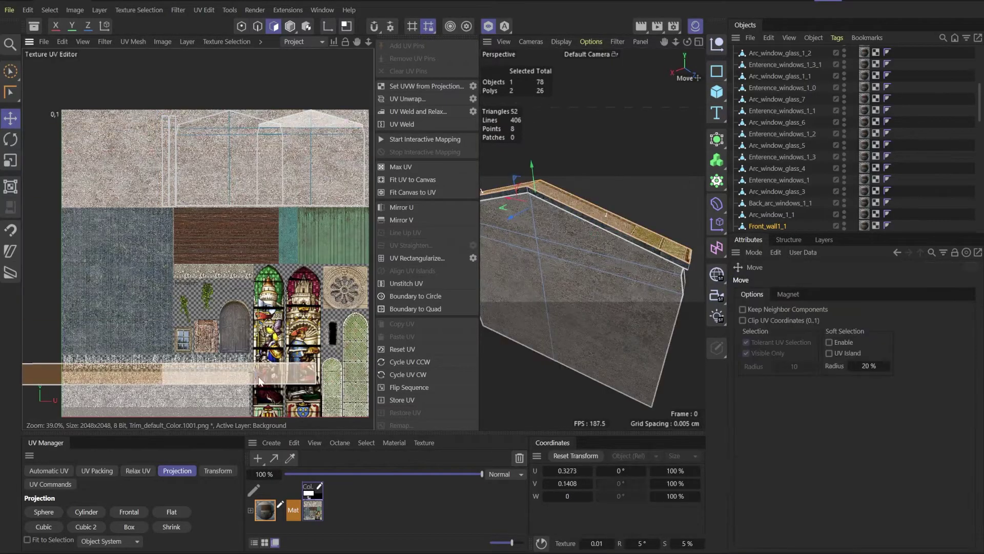
{"action": "left_click_drag", "start_coordinate": [262, 382], "coordinate": [148, 381]}
Step: UV-unwrap the thin front and back faces along the sloping coping and separate their islands above the trim sheet
{"action": "left_click", "coordinate": [598, 225]}
{"action": "left_click", "coordinate": [519, 192], "text": "shift"}
{"action": "left_click_drag", "start_coordinate": [574, 196], "coordinate": [530, 180], "text": "alt"}
{"action": "left_click", "coordinate": [599, 181], "text": "shift"}
{"action": "left_click", "coordinate": [576, 192], "text": "shift"}
{"action": "left_click", "coordinate": [407, 99]}
{"action": "middle_click_drag", "start_coordinate": [244, 194], "coordinate": [257, 282], "text": "alt"}
{"action": "left_click_drag", "start_coordinate": [264, 169], "coordinate": [266, 64]}
Step: Straighten the coping's angled islands, then move them onto the lower stone strip and scale them to fit
{"action": "key", "text": "9"}
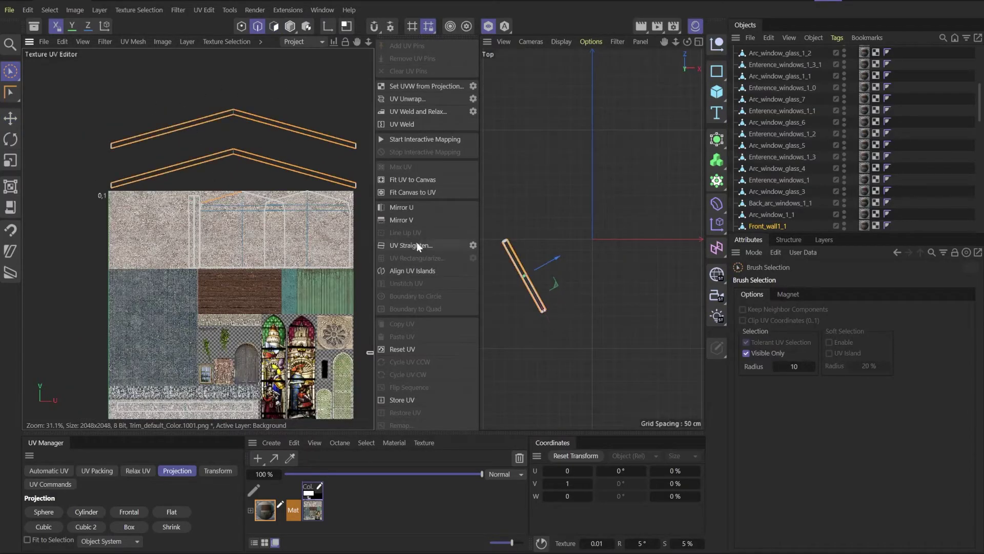
{"action": "left_click", "coordinate": [415, 245]}
{"action": "left_click_drag", "start_coordinate": [253, 179], "coordinate": [242, 403]}
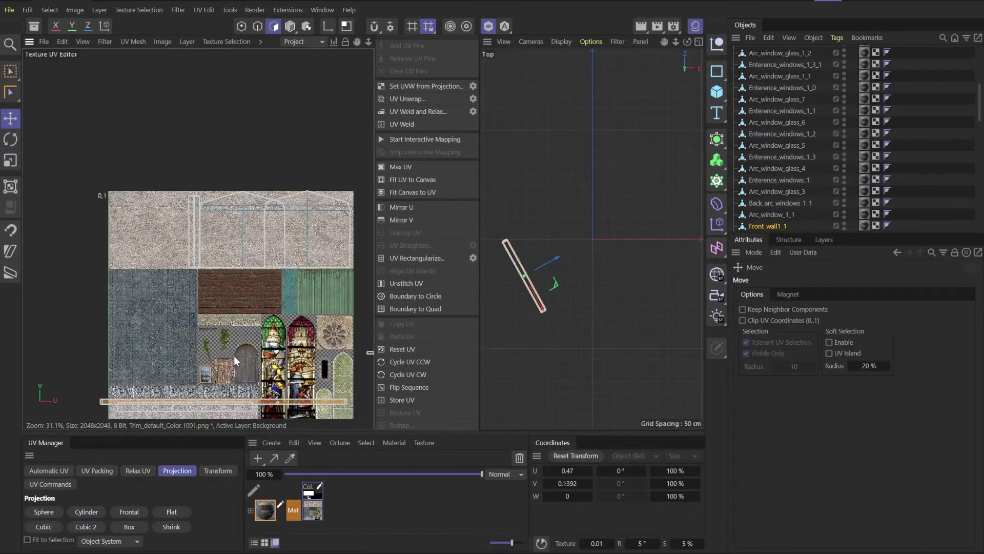
{"action": "middle_click_drag", "start_coordinate": [232, 354], "coordinate": [255, 261], "text": "alt"}
{"action": "left_click_drag", "start_coordinate": [181, 298], "coordinate": [168, 297]}
Step: UV-unwrap the coping's two small end faces, then shrink their islands, place them on the lower stone strip and rotate them
{"action": "left_click_drag", "start_coordinate": [615, 247], "coordinate": [538, 240], "text": "alt"}
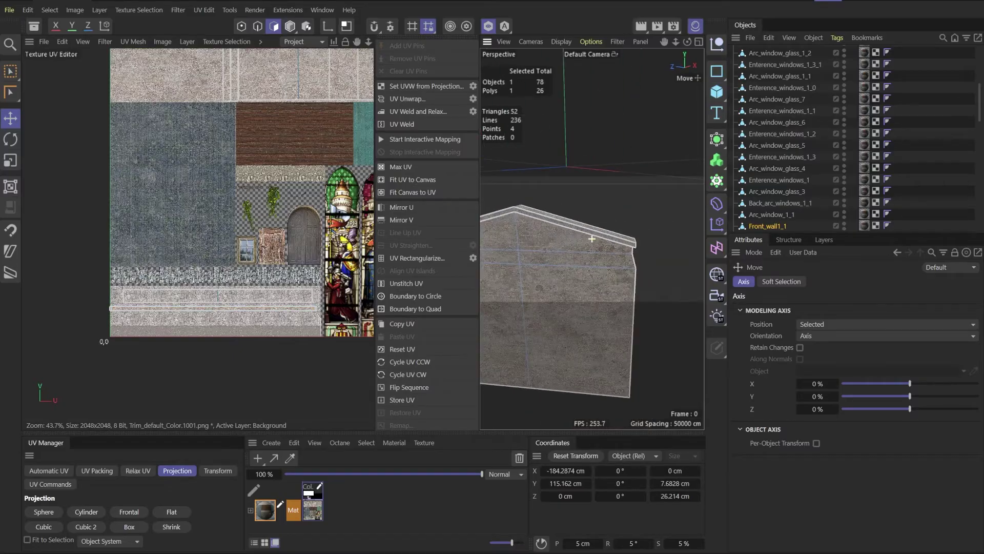
{"action": "left_click", "coordinate": [636, 247], "text": "shift"}
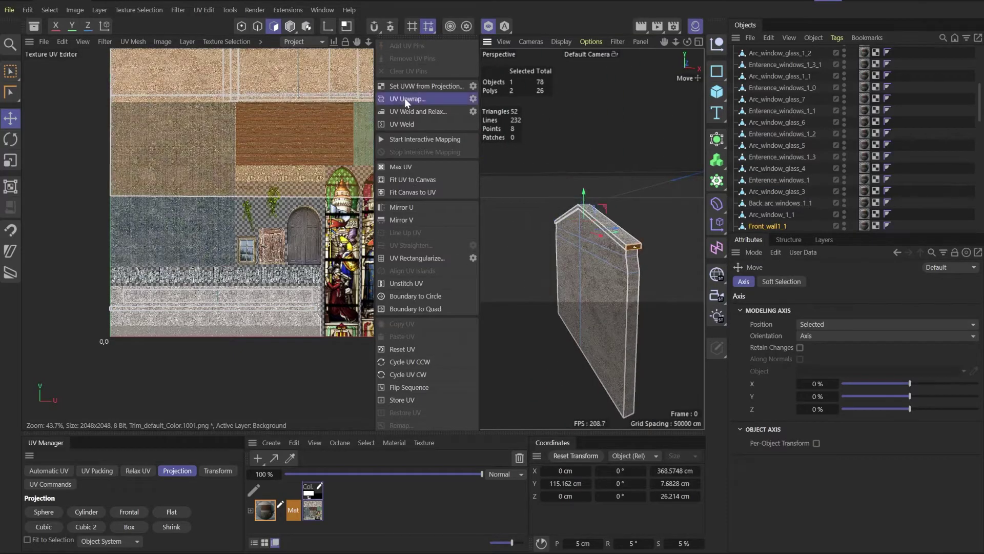
{"action": "scroll", "coordinate": [240, 187], "scroll_direction": "down", "scroll_amount": 1}
{"action": "scroll", "coordinate": [288, 198], "scroll_direction": "down", "scroll_amount": 2}
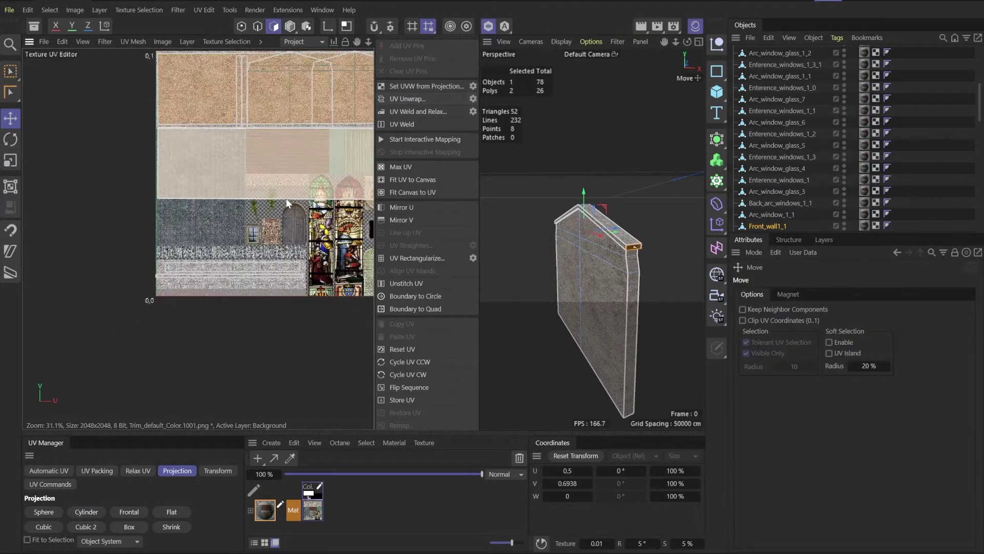
{"action": "key", "text": "t"}
{"action": "left_click_drag", "start_coordinate": [331, 91], "coordinate": [189, 162]}
{"action": "key", "text": "e"}
{"action": "left_click_drag", "start_coordinate": [273, 127], "coordinate": [217, 353]}
{"action": "scroll", "coordinate": [273, 273], "scroll_direction": "up", "scroll_amount": 14}
{"action": "key", "text": "t"}
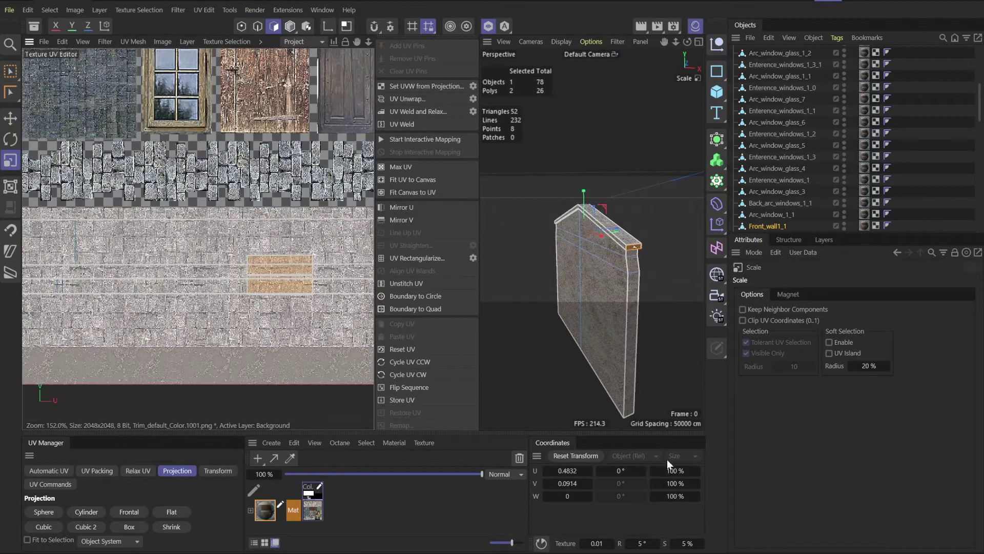
{"action": "left_click", "coordinate": [621, 470]}
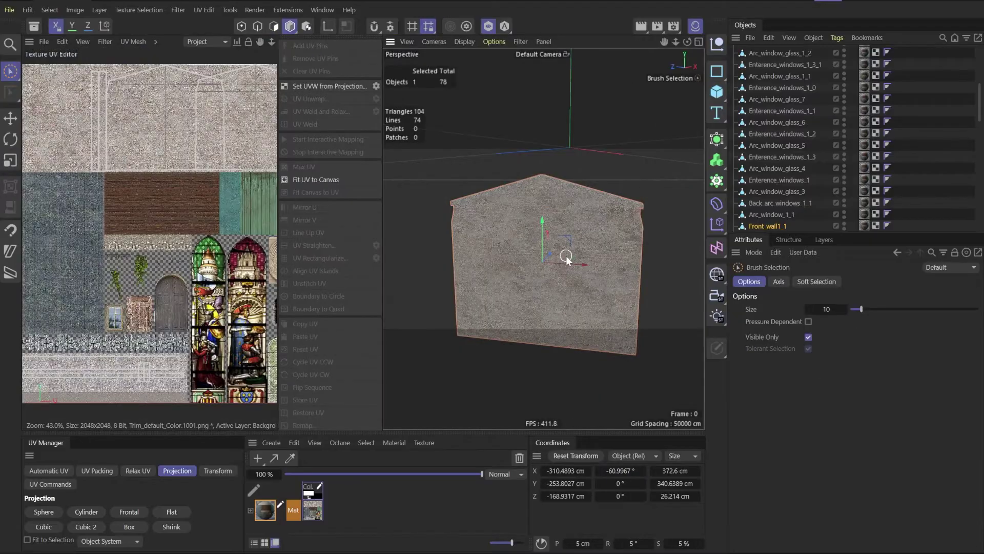
Step: Switch to RizomUV with the church model and display the trim sheet as the background of the UV view
{"action": "key", "text": "ctrl+shift+Tab"}
{"action": "left_click_drag", "start_coordinate": [630, 297], "coordinate": [866, 279], "text": "alt"}
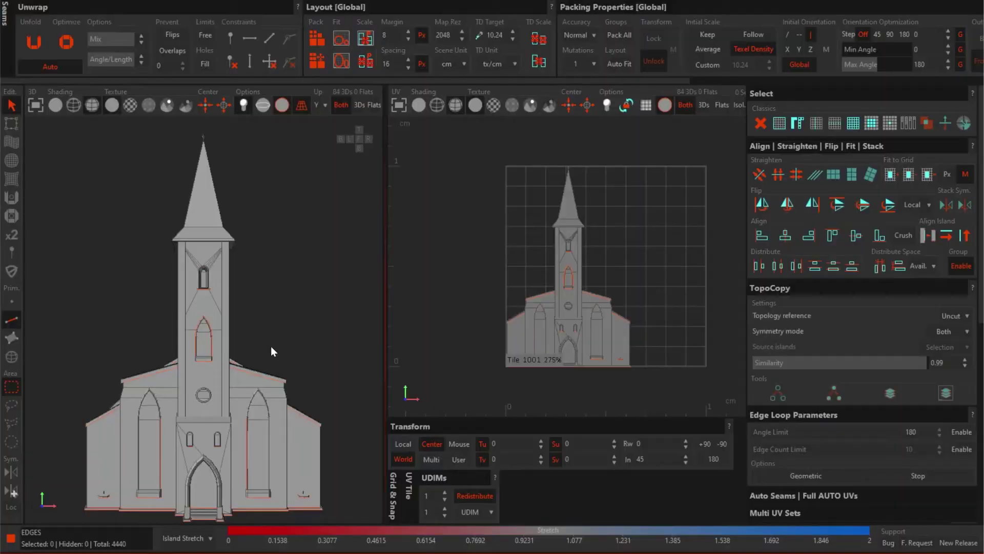
{"action": "middle_click_drag", "start_coordinate": [270, 346], "coordinate": [203, 343]}
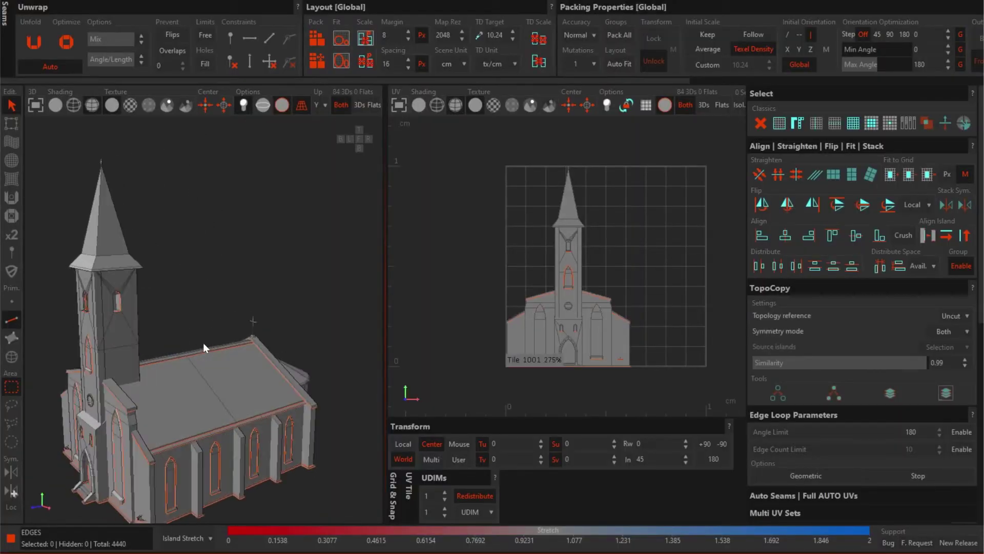
{"action": "left_click", "coordinate": [721, 104]}
{"action": "left_click", "coordinate": [20, 4]}
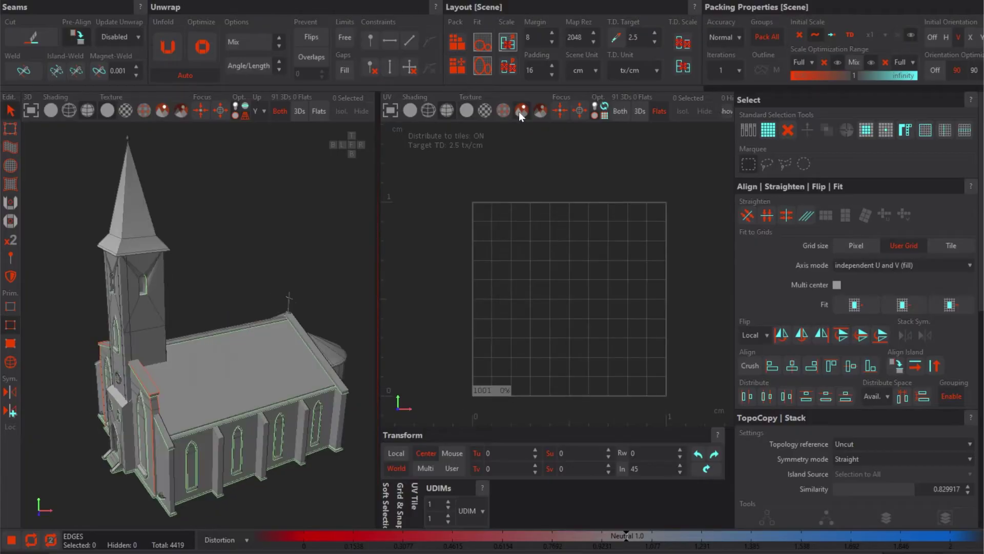
{"action": "left_click", "coordinate": [604, 116]}
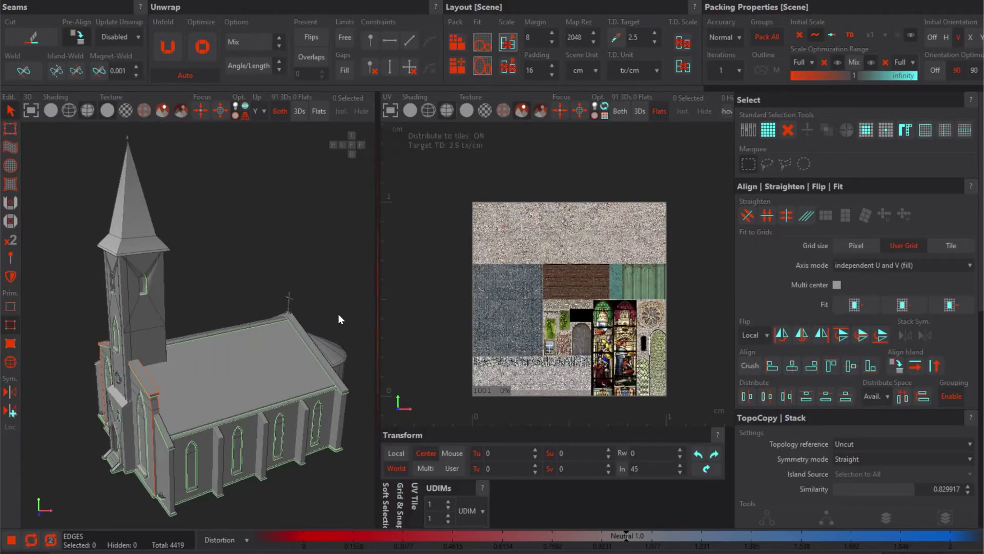
Step: Isolate the nave's roof slopes and side walls, then unfold and pack their UV islands
{"action": "left_click", "coordinate": [344, 110]}
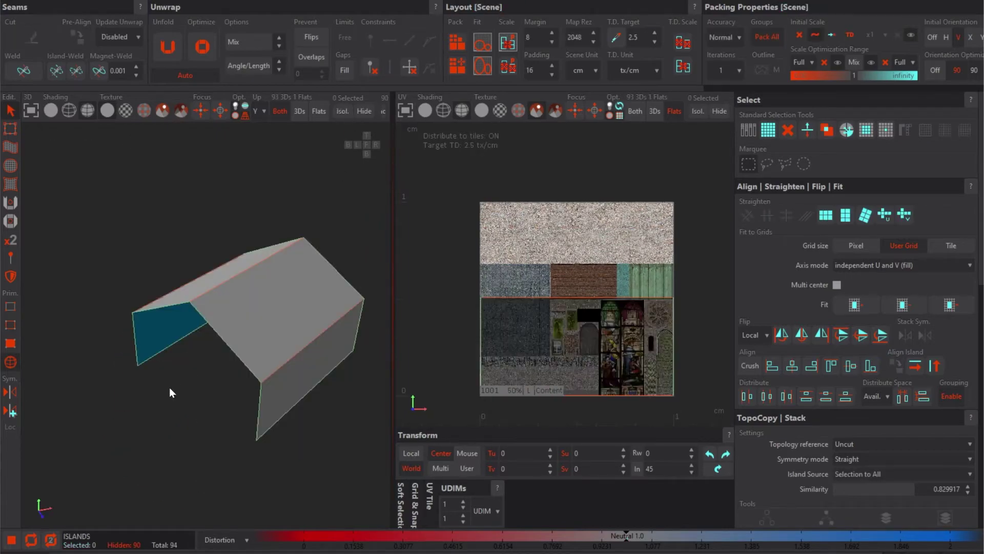
{"action": "key", "text": "u"}
{"action": "key", "text": "p"}
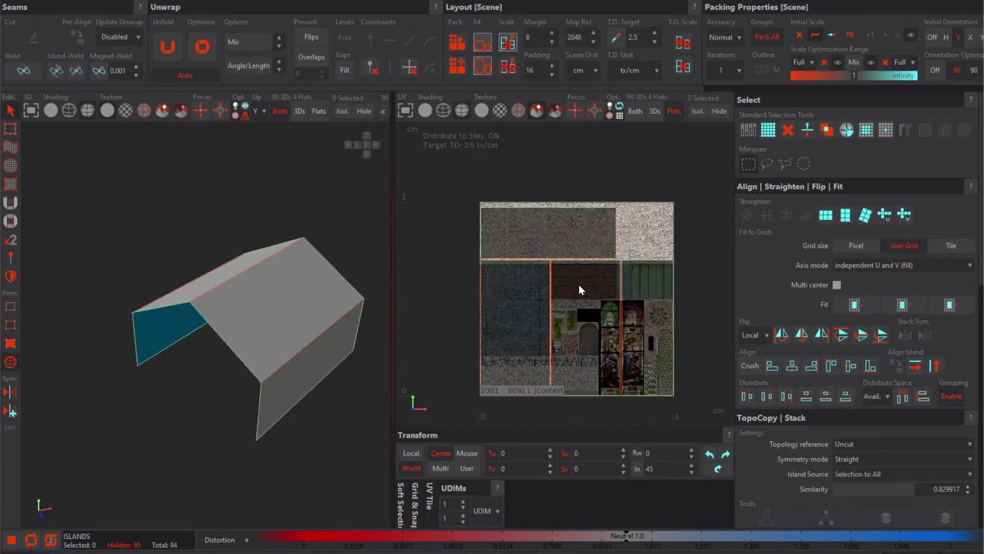
Step: Select a side wall's island and display the trim sheet texture on the isolated roof and walls
{"action": "scroll", "coordinate": [582, 293], "scroll_direction": "up", "scroll_amount": 3}
{"action": "left_click", "coordinate": [552, 110]}
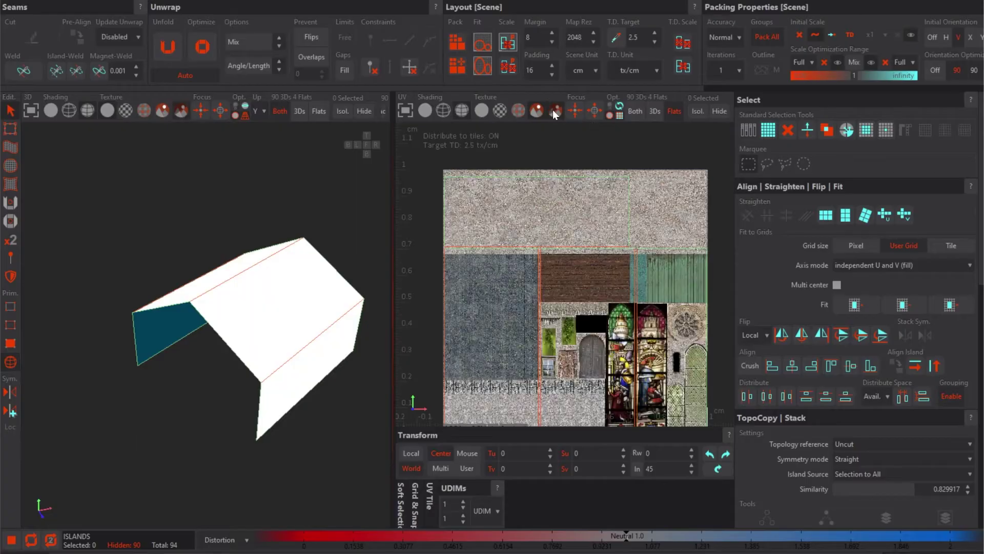
{"action": "left_click", "coordinate": [552, 109]}
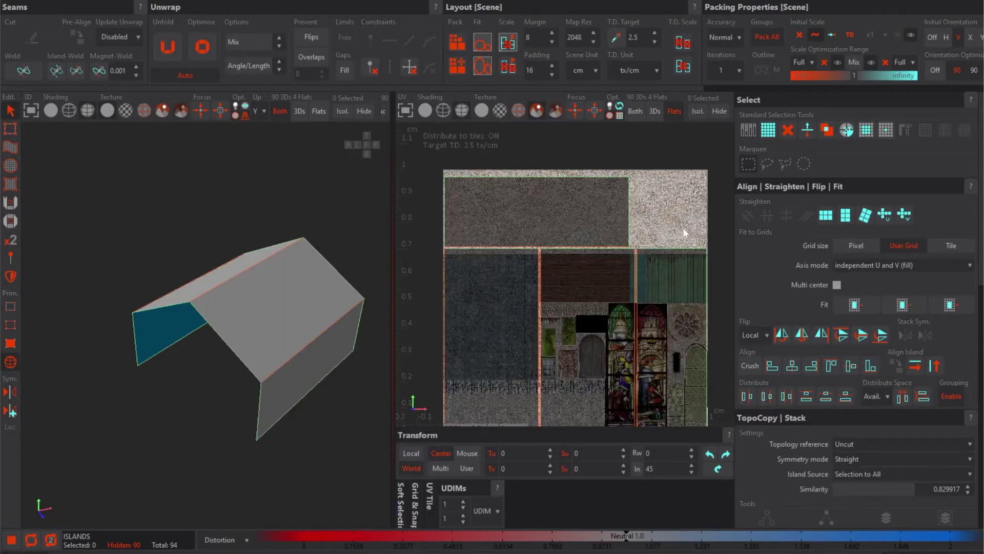
{"action": "left_click", "coordinate": [339, 344]}
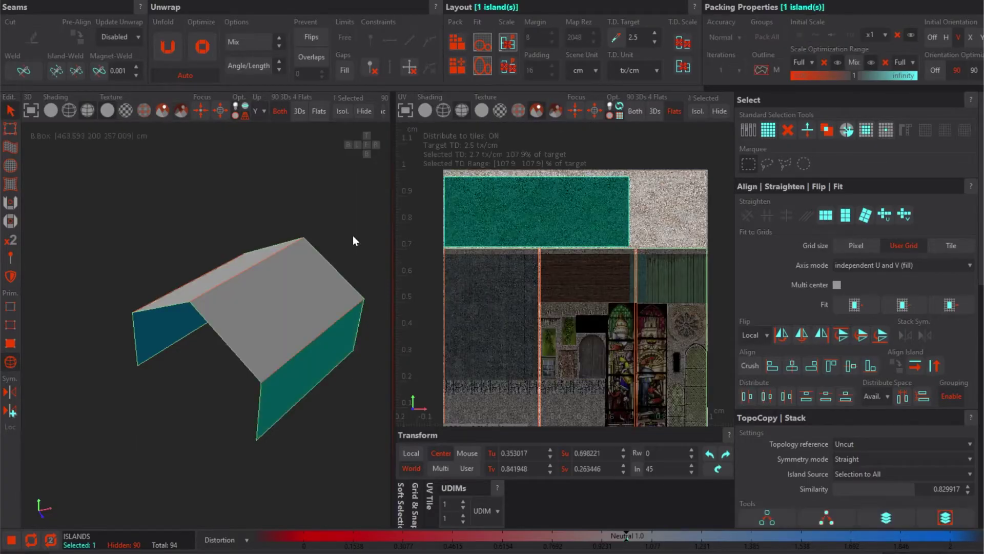
{"action": "left_click", "coordinate": [164, 111]}
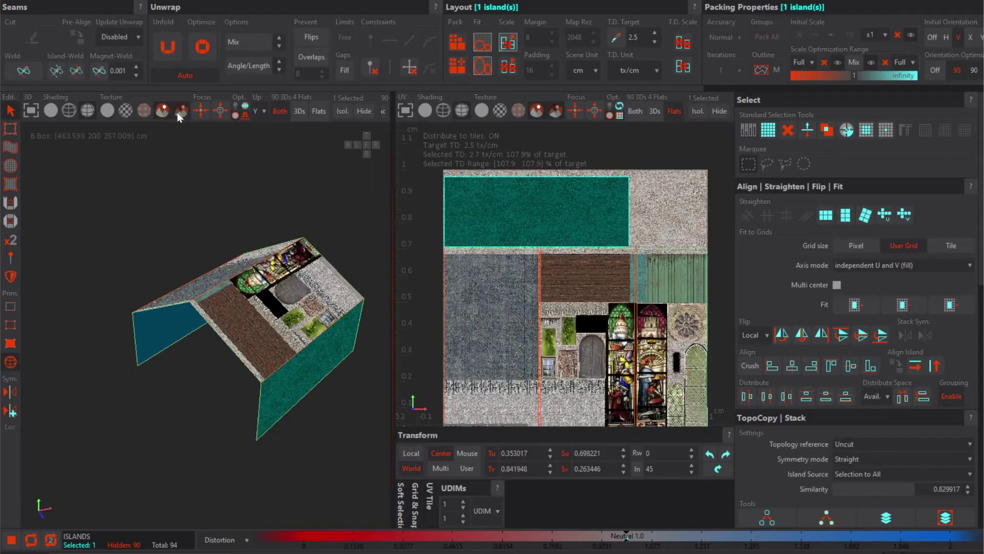
Step: Scale down one roof slope's island and place it inside the trim sheet's blue-grey slate region
{"action": "scroll", "coordinate": [253, 321], "scroll_direction": "up", "scroll_amount": 5}
{"action": "left_click_drag", "start_coordinate": [213, 267], "coordinate": [179, 300], "text": "alt"}
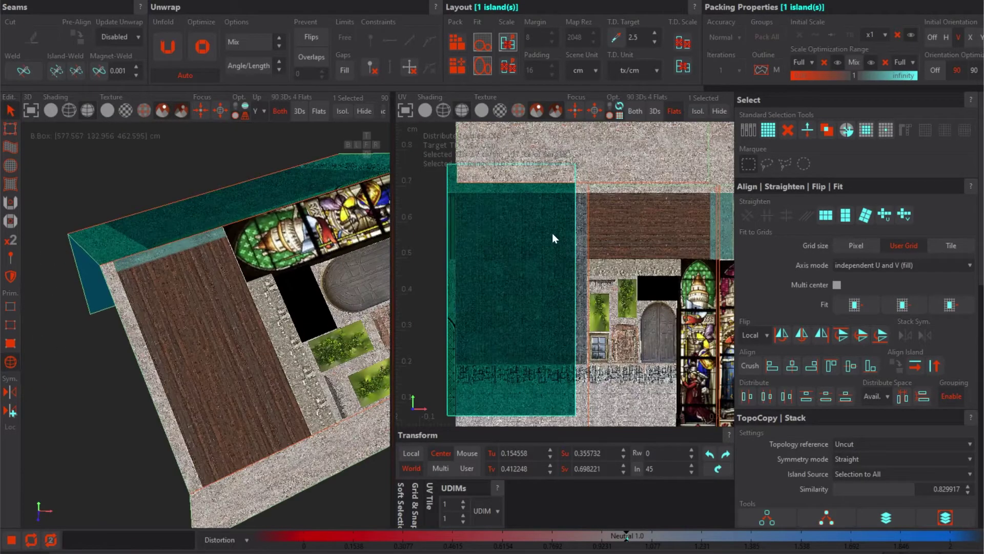
{"action": "right_click_drag", "start_coordinate": [552, 233], "coordinate": [501, 248]}
{"action": "middle_click_drag", "start_coordinate": [516, 265], "coordinate": [509, 254]}
{"action": "right_click_drag", "start_coordinate": [510, 253], "coordinate": [515, 257]}
{"action": "left_click_drag", "start_coordinate": [515, 257], "coordinate": [489, 281]}
Step: Pick the texel density from the fitted roof island and apply it to the other roof slope and both side walls
{"action": "left_click", "coordinate": [616, 38]}
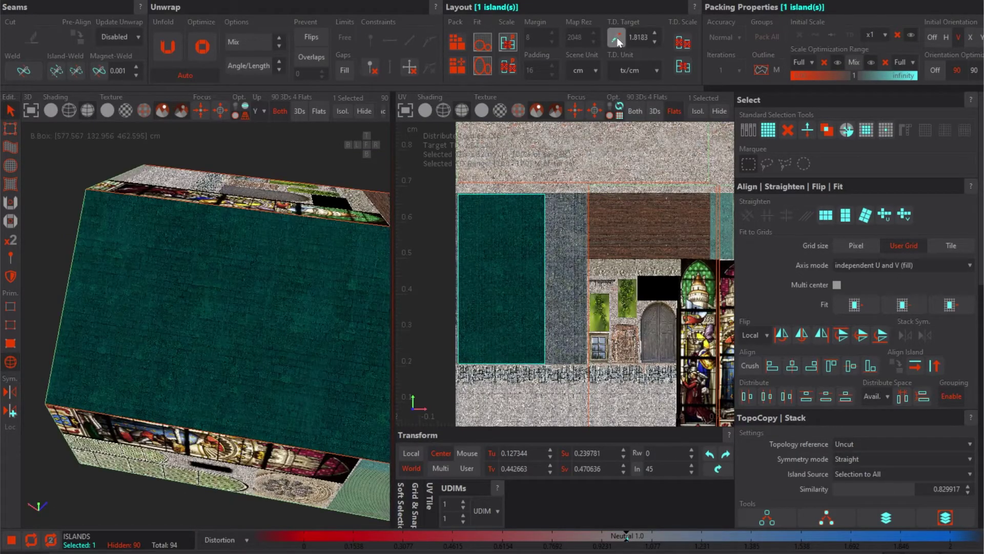
{"action": "scroll", "coordinate": [633, 283], "scroll_direction": "down", "scroll_amount": 5}
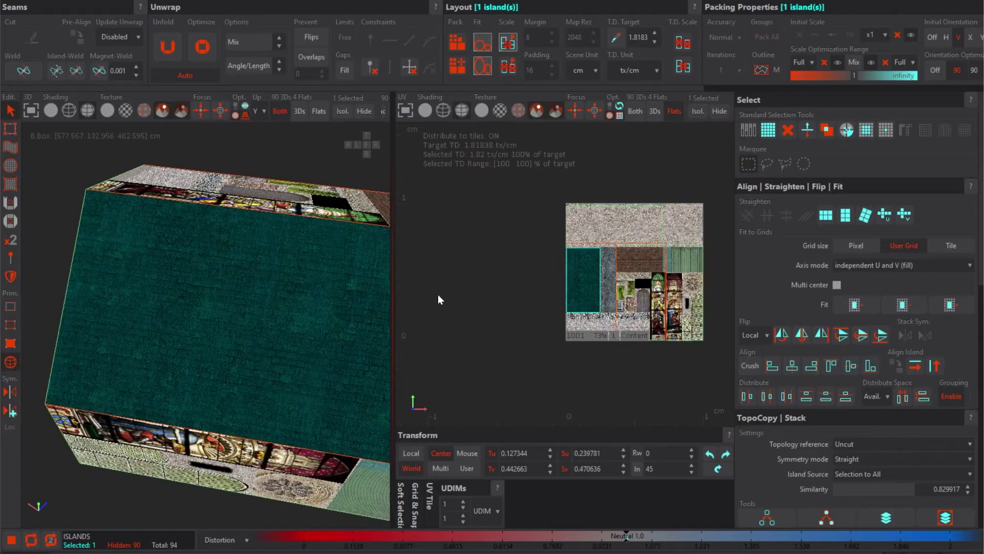
{"action": "left_click", "coordinate": [292, 204]}
{"action": "left_click", "coordinate": [220, 482], "text": "ctrl"}
{"action": "left_click_drag", "start_coordinate": [254, 395], "coordinate": [192, 257], "text": "alt"}
{"action": "left_click", "coordinate": [277, 389], "text": "ctrl"}
{"action": "scroll", "coordinate": [641, 259], "scroll_direction": "up", "scroll_amount": 5}
{"action": "left_click", "coordinate": [683, 45]}
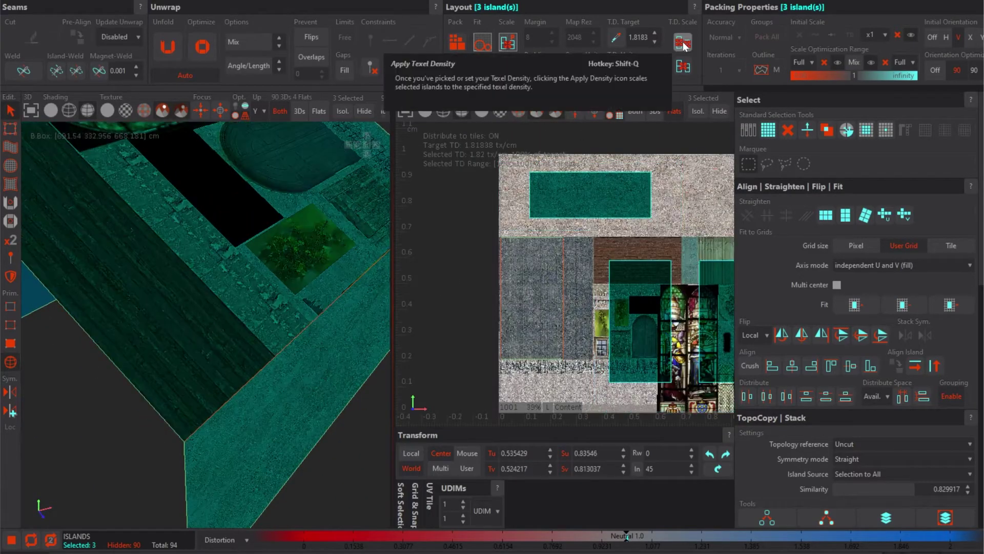
Step: Move the second roof slope's island onto the slate region and one side wall's island onto the plaster strip
{"action": "left_click", "coordinate": [630, 299]}
{"action": "left_click_drag", "start_coordinate": [638, 330], "coordinate": [558, 307]}
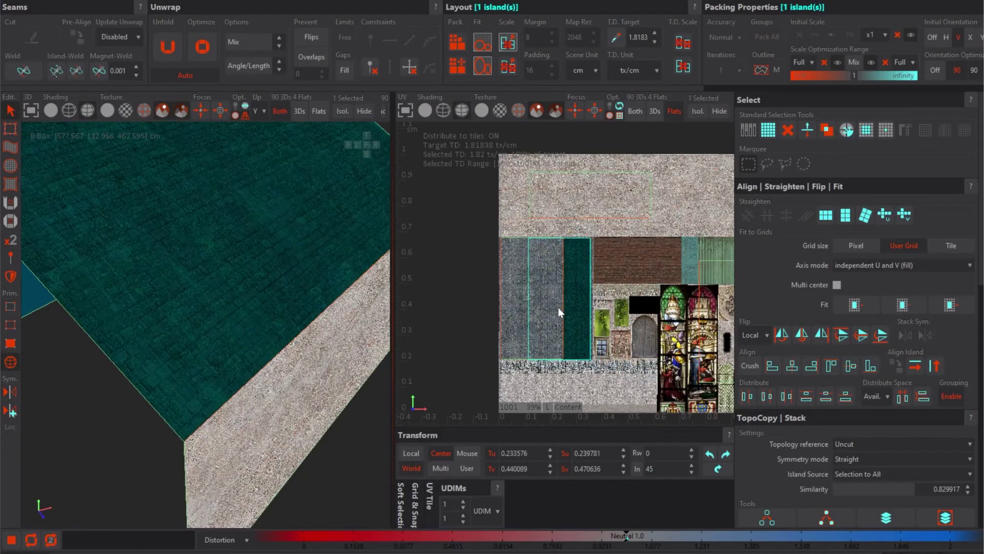
{"action": "left_click", "coordinate": [574, 198]}
{"action": "left_click_drag", "start_coordinate": [583, 196], "coordinate": [555, 208]}
Step: Rotate the other side wall's island by 90 degrees and place it on the upper plaster strip
{"action": "left_click", "coordinate": [711, 349]}
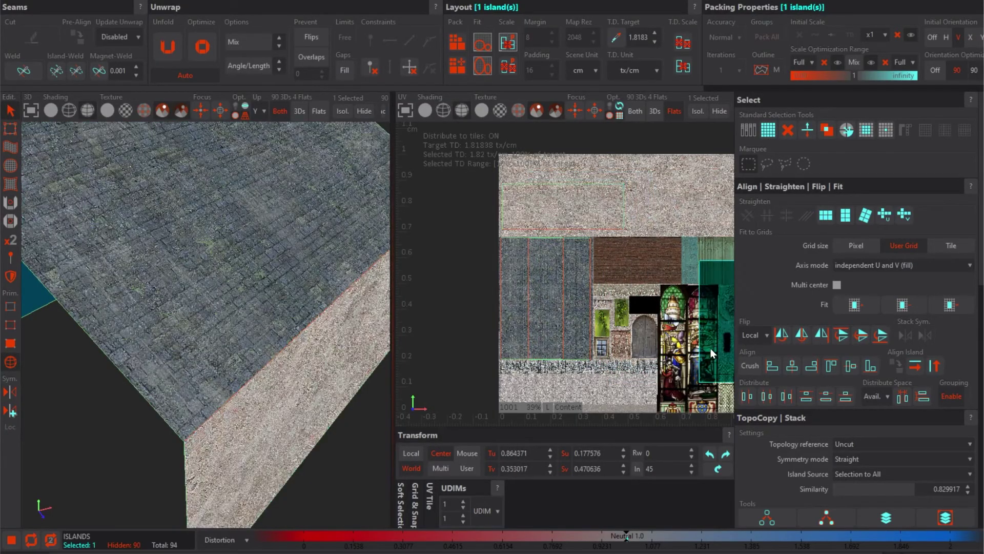
{"action": "left_click", "coordinate": [726, 453]}
{"action": "left_click_drag", "start_coordinate": [688, 313], "coordinate": [545, 204]}
{"action": "middle_click_drag", "start_coordinate": [288, 399], "coordinate": [298, 189]}
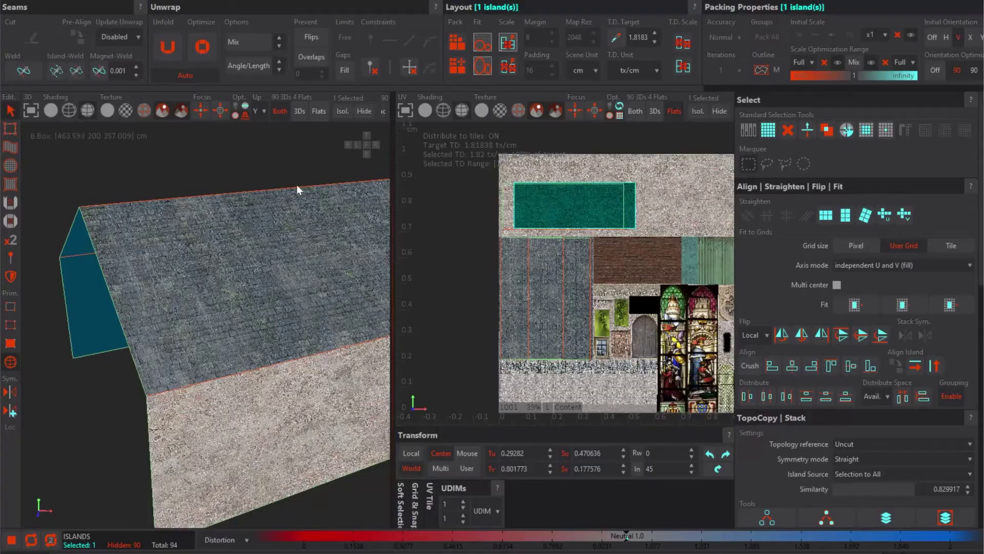
Step: Examine the complete church and its UV layout with the checker pattern and the trim sheet texture displayed
{"action": "left_click", "coordinate": [384, 112]}
{"action": "scroll", "coordinate": [269, 325], "scroll_direction": "down", "scroll_amount": 5}
{"action": "middle_click_drag", "start_coordinate": [274, 321], "coordinate": [262, 327], "text": "alt"}
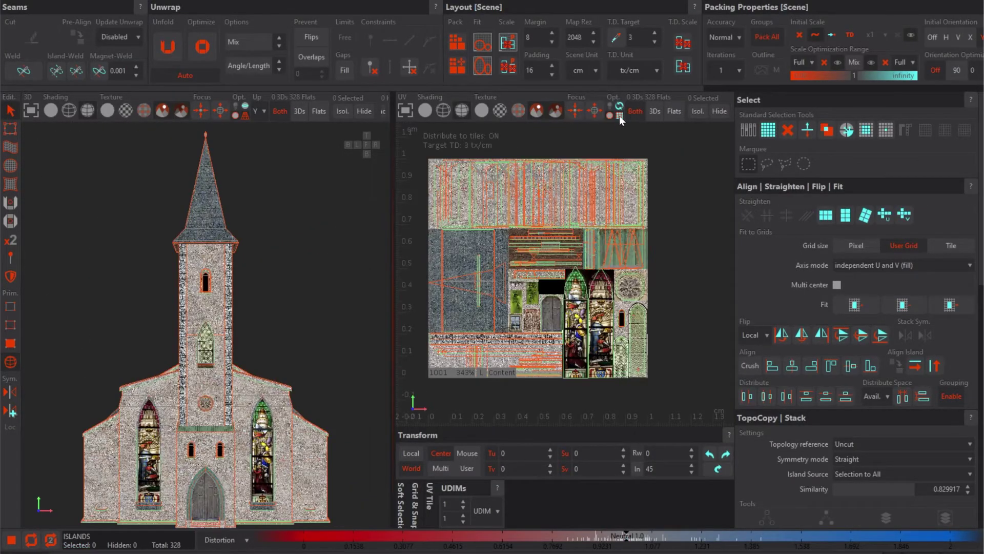
{"action": "left_click", "coordinate": [619, 116]}
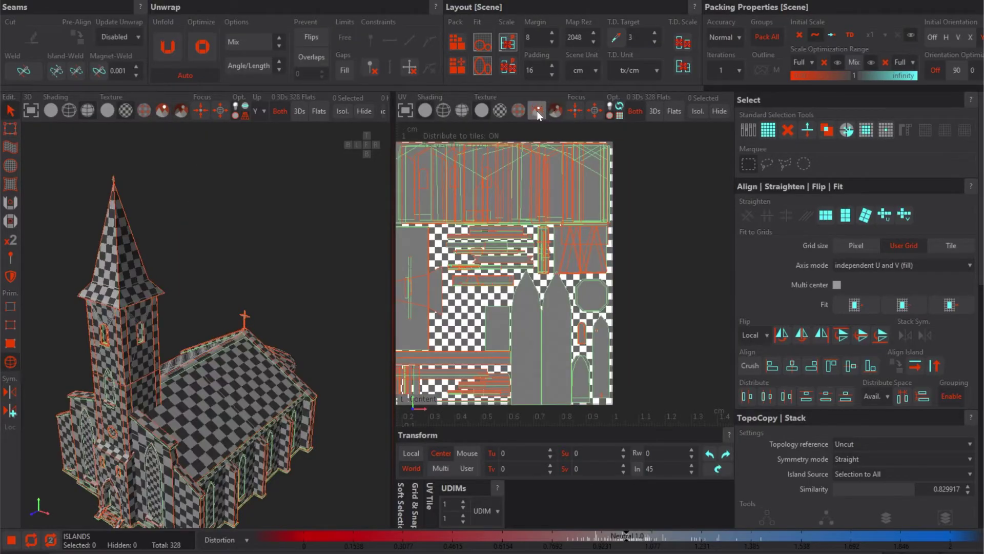
{"action": "left_click", "coordinate": [536, 110]}
{"action": "left_click", "coordinate": [553, 111]}
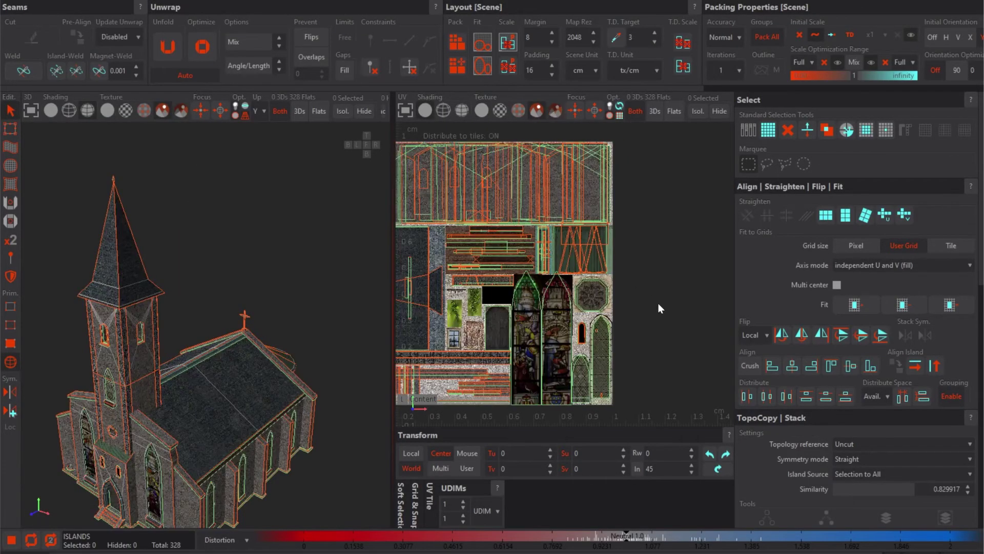
Step: Turn off the island texture and the background image in the UV view to examine the bare UV layout
{"action": "left_click", "coordinate": [481, 110]}
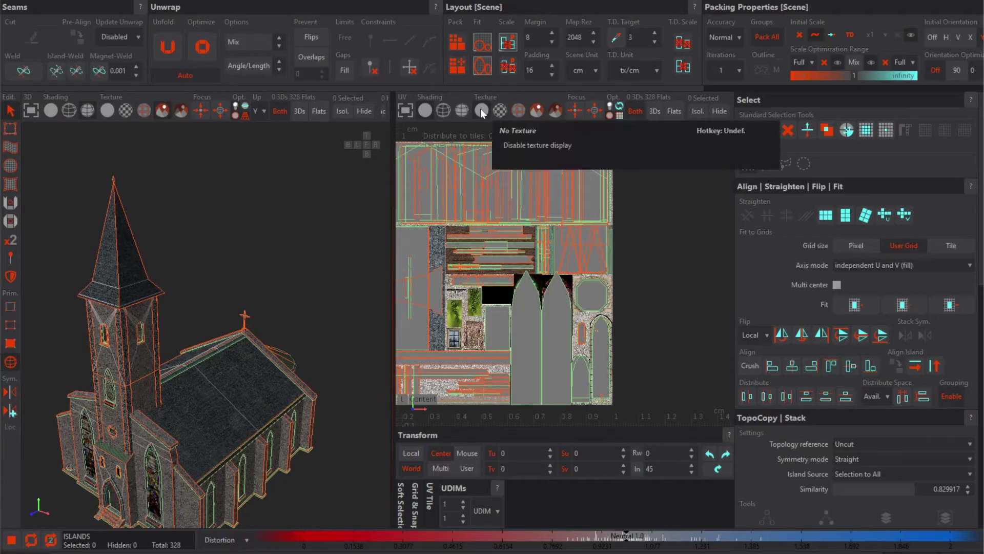
{"action": "left_click", "coordinate": [619, 116]}
{"action": "left_click_drag", "start_coordinate": [671, 271], "coordinate": [671, 273]}
{"action": "scroll", "coordinate": [634, 282], "scroll_direction": "down", "scroll_amount": 2}
{"action": "middle_click_drag", "start_coordinate": [571, 272], "coordinate": [617, 289]}
{"action": "scroll", "coordinate": [617, 289], "scroll_direction": "up", "scroll_amount": 3}
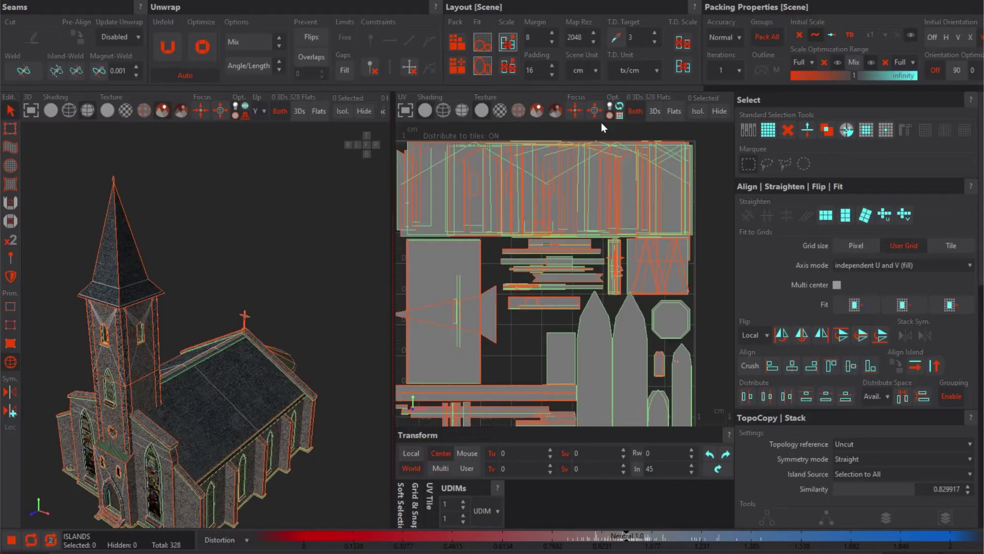
Step: Display the trim sheet texture on the UV islands again, leaving the background image hidden
{"action": "left_click", "coordinate": [618, 117]}
{"action": "left_click", "coordinate": [618, 117]}
{"action": "left_click", "coordinate": [536, 111]}
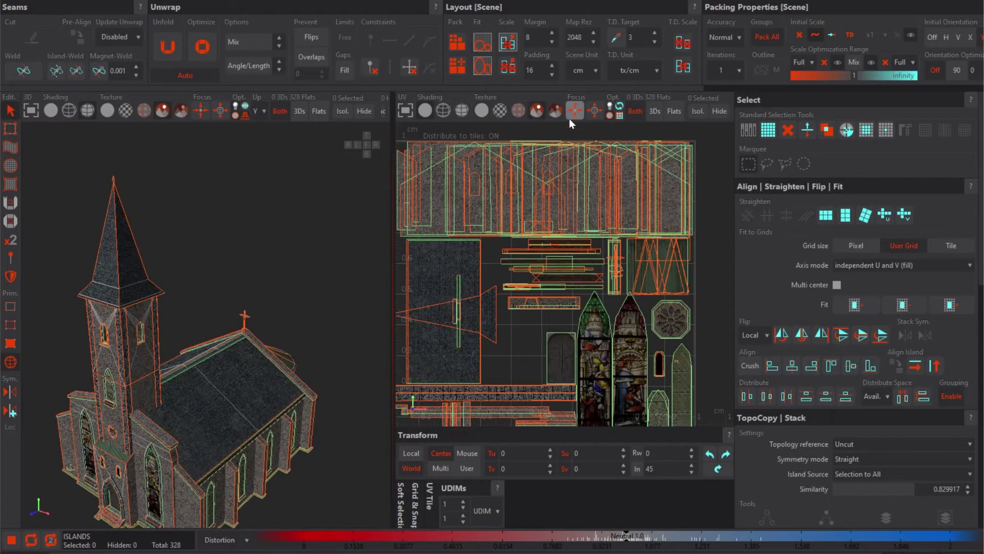
Step: Display the trim sheet image behind the UV islands and examine the full layout beside the textured church
{"action": "left_click", "coordinate": [618, 116]}
{"action": "scroll", "coordinate": [444, 307], "scroll_direction": "down", "scroll_amount": 2}
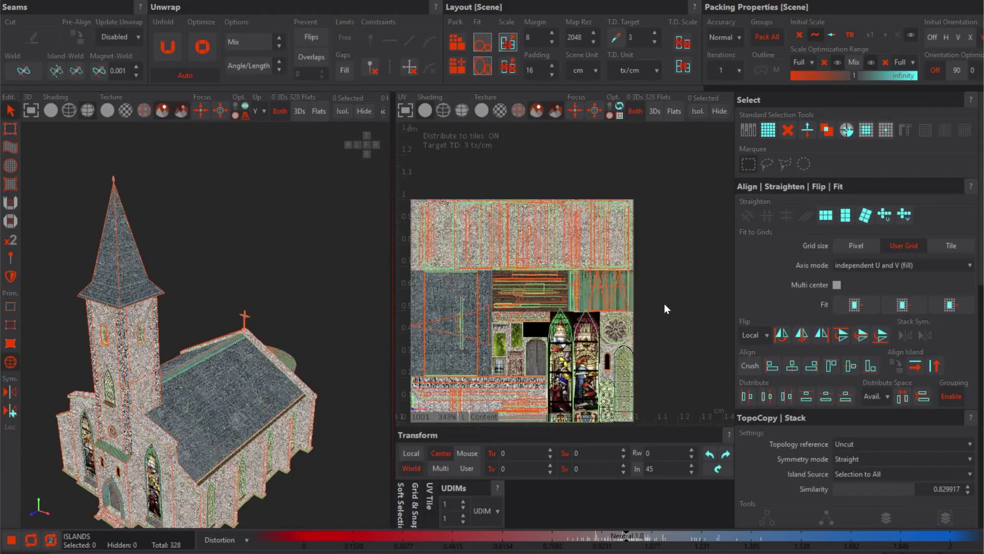
{"action": "middle_click_drag", "start_coordinate": [214, 399], "coordinate": [260, 384]}
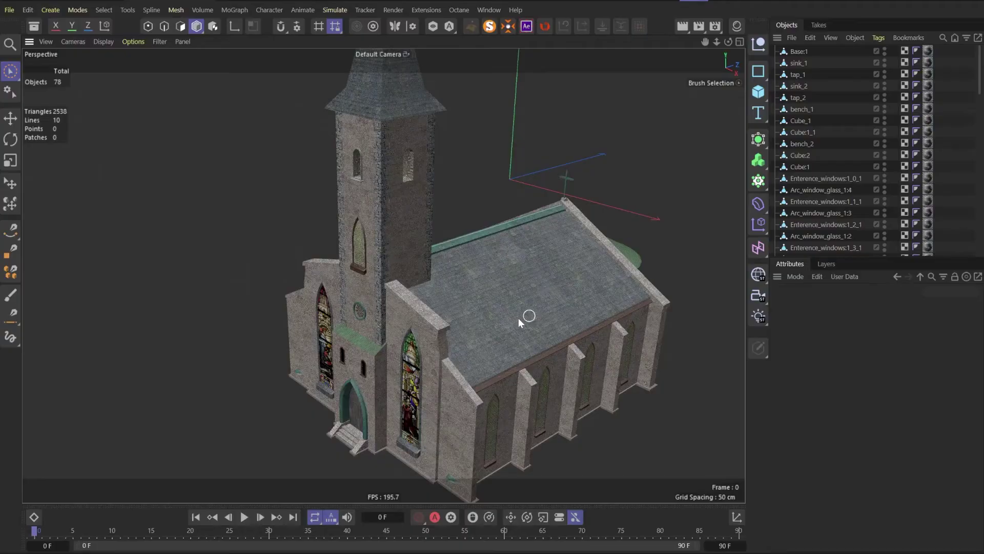
Step: Switch to Cinema 4D and examine the textured church from several angles
{"action": "left_click_drag", "start_coordinate": [518, 318], "coordinate": [459, 297], "text": "alt"}
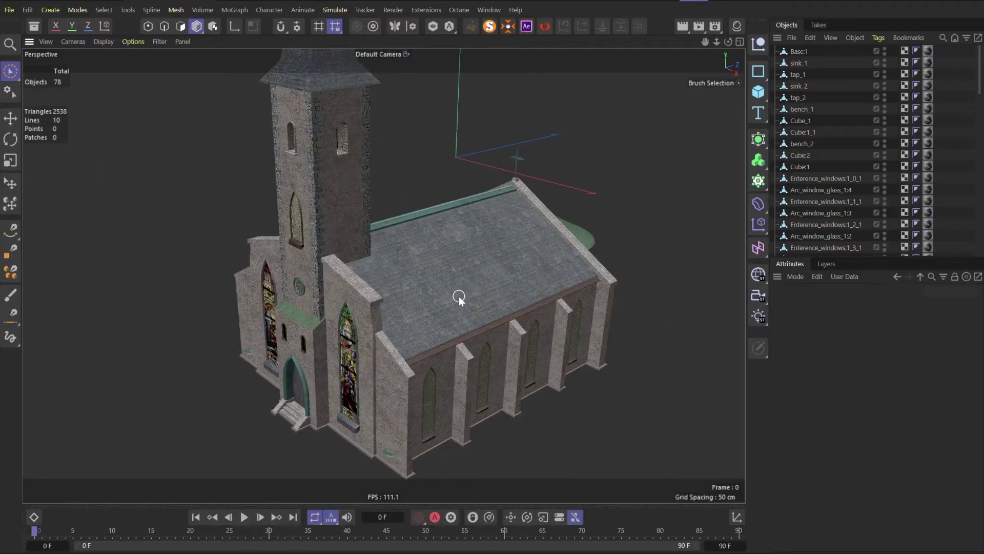
{"action": "right_click_drag", "start_coordinate": [459, 297], "coordinate": [401, 312], "text": "alt"}
{"action": "left_click_drag", "start_coordinate": [418, 312], "coordinate": [502, 288], "text": "alt"}
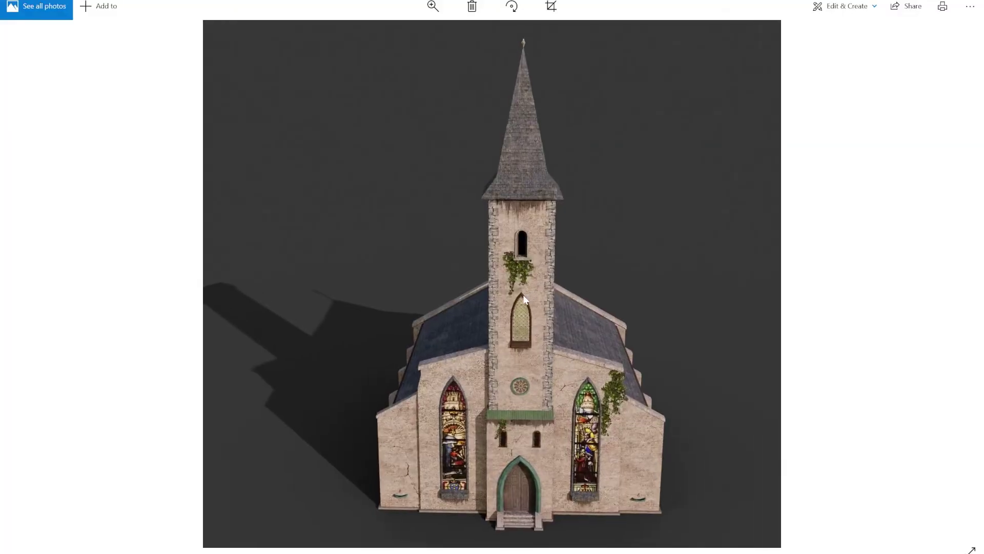
Step: Switch to the rendered church image and examine the leak stains, ivy and wall cracks on the tower and front facade
{"action": "scroll", "coordinate": [523, 295], "scroll_direction": "up", "scroll_amount": 3}
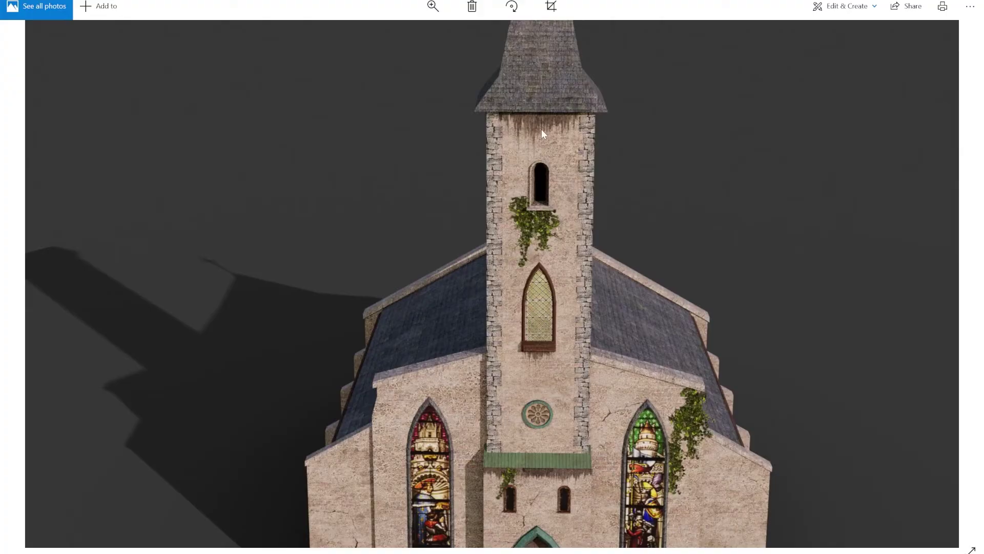
{"action": "left_click_drag", "start_coordinate": [499, 409], "coordinate": [536, 251]}
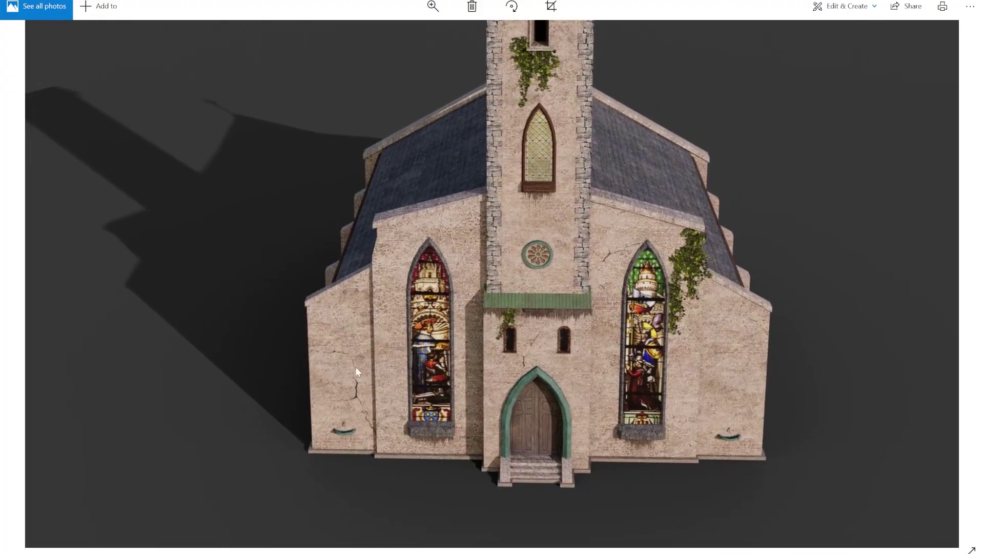
{"action": "scroll", "coordinate": [561, 300], "scroll_direction": "up", "scroll_amount": 3}
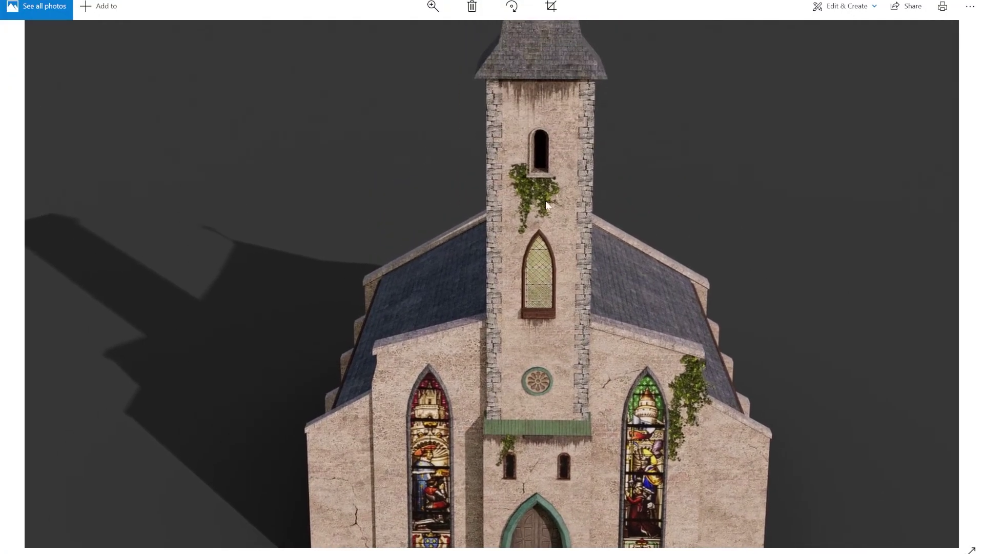
{"action": "scroll", "coordinate": [541, 214], "scroll_direction": "down", "scroll_amount": 2}
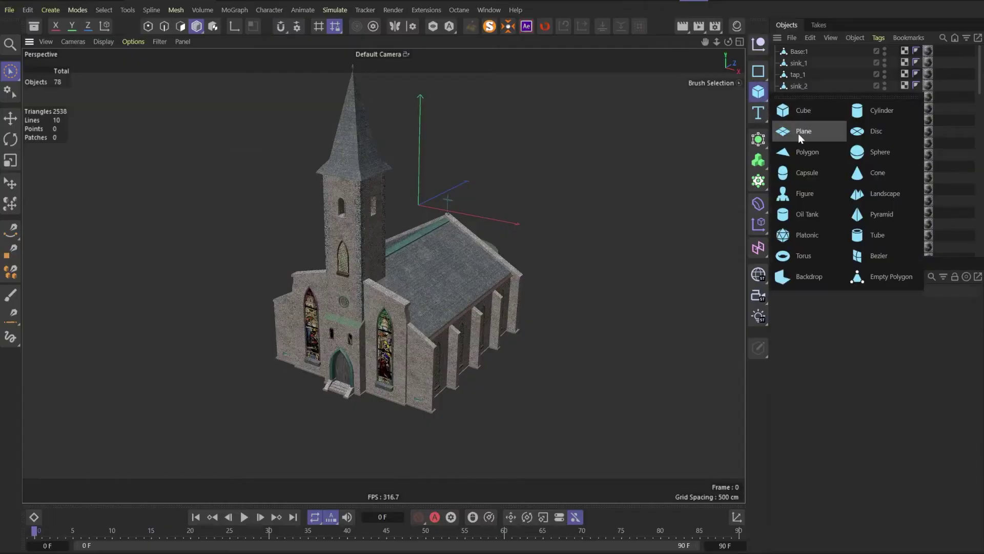
Step: In Cinema 4D, add a Polygon object and copy the church's trim sheet material onto it
{"action": "left_click", "coordinate": [798, 134]}
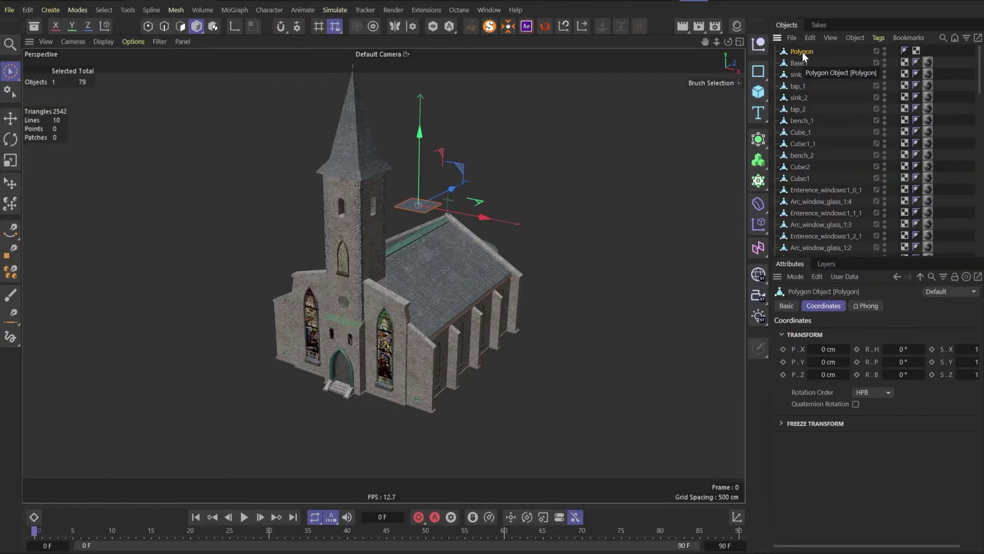
{"action": "left_click_drag", "start_coordinate": [928, 62], "coordinate": [928, 50], "text": "ctrl"}
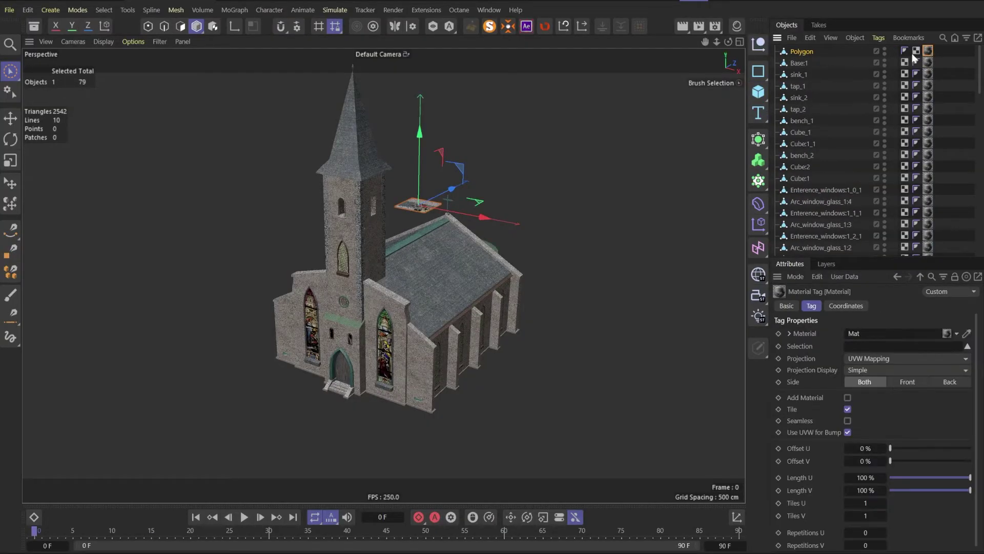
Step: Scale the textured polygon and isolate it in the viewport, with its ivy decals in close view
{"action": "right_click_drag", "start_coordinate": [407, 206], "coordinate": [509, 109], "text": "alt"}
{"action": "left_click_drag", "start_coordinate": [509, 110], "coordinate": [436, 220], "text": "alt"}
{"action": "key", "text": "t"}
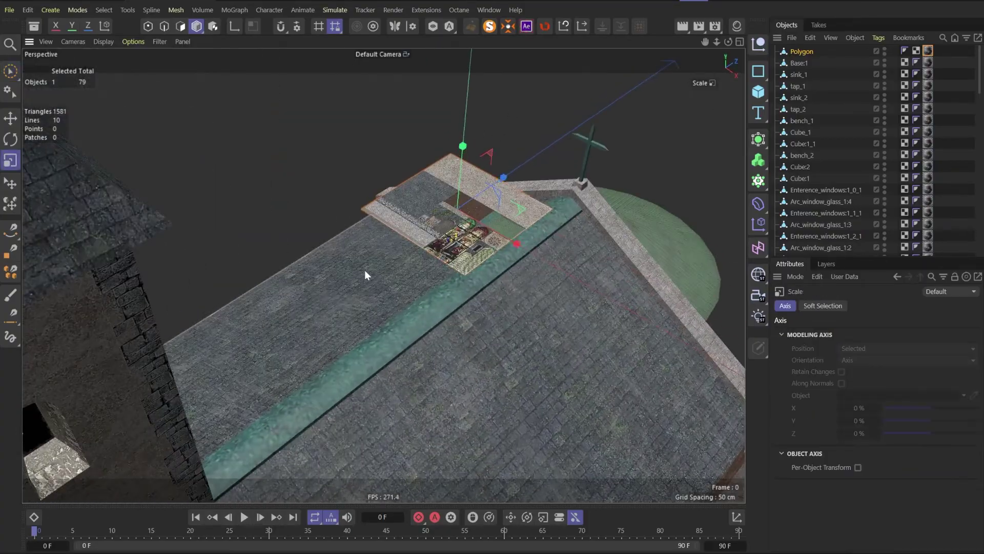
{"action": "left_click_drag", "start_coordinate": [231, 287], "coordinate": [350, 202]}
{"action": "mouse_move", "coordinate": [431, 239]}
{"action": "left_mouse_down", "text": "alt"}
{"action": "mouse_move", "coordinate": [447, 264]}
{"action": "mouse_move", "coordinate": [488, 240]}
{"action": "mouse_move", "coordinate": [474, 328]}
{"action": "mouse_move", "coordinate": [475, 292]}
{"action": "mouse_move", "coordinate": [472, 302]}
{"action": "mouse_move", "coordinate": [419, 241]}
{"action": "left_mouse_up", "text": "alt"}
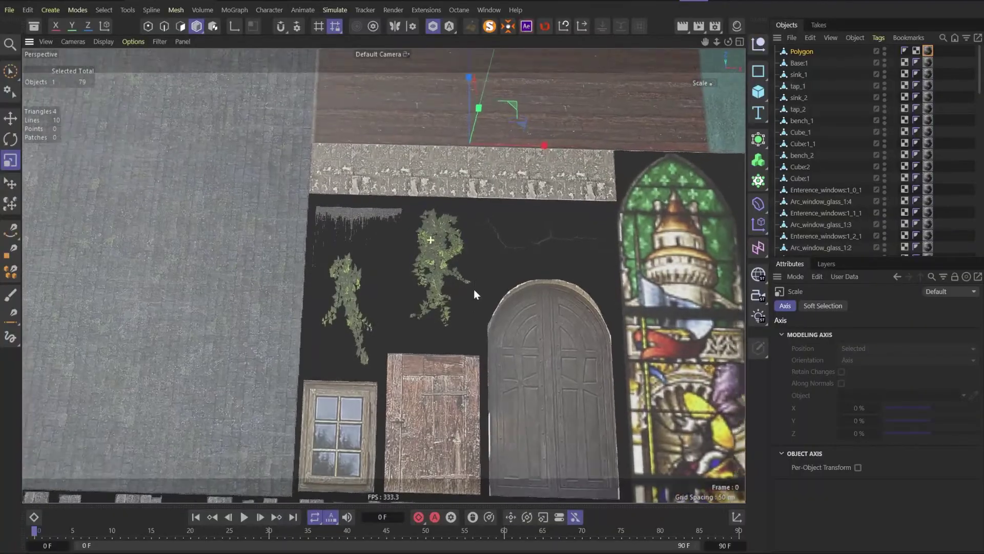
{"action": "right_click_drag", "start_coordinate": [420, 241], "coordinate": [460, 233], "text": "alt"}
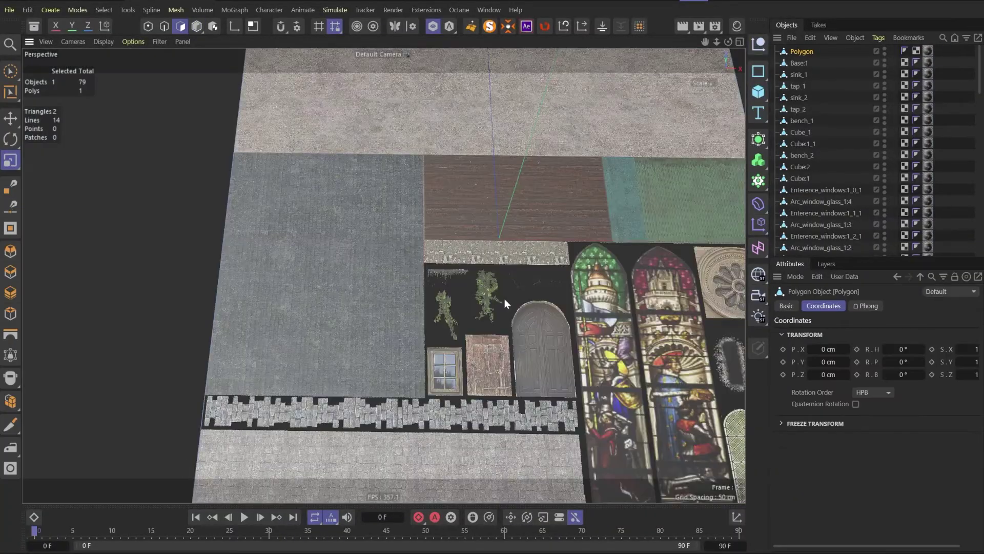
Step: Enclose the larger ivy decal with loop cuts above, below and on both sides of it
{"action": "key", "text": "k"}
{"action": "key", "text": "l"}
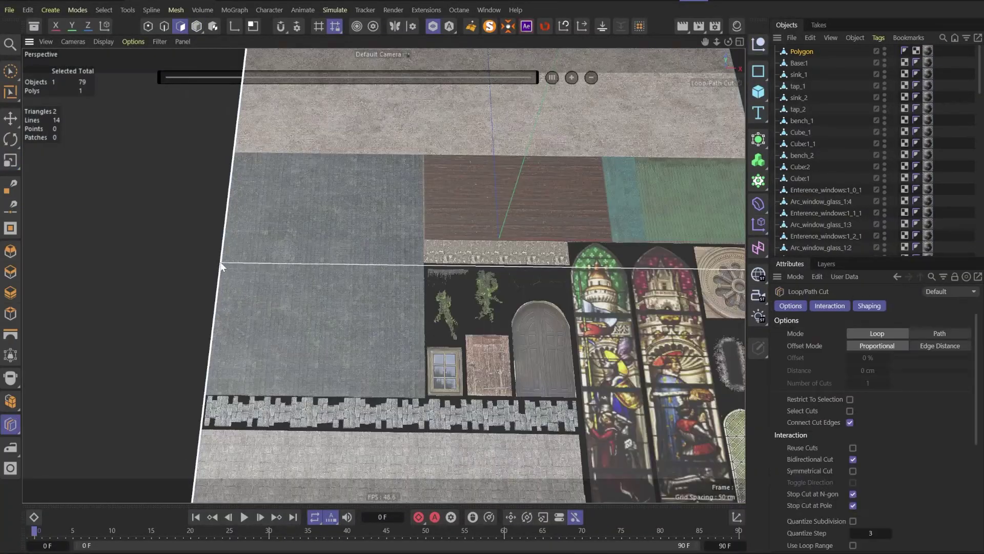
{"action": "left_click", "coordinate": [220, 264]}
{"action": "left_click", "coordinate": [215, 323]}
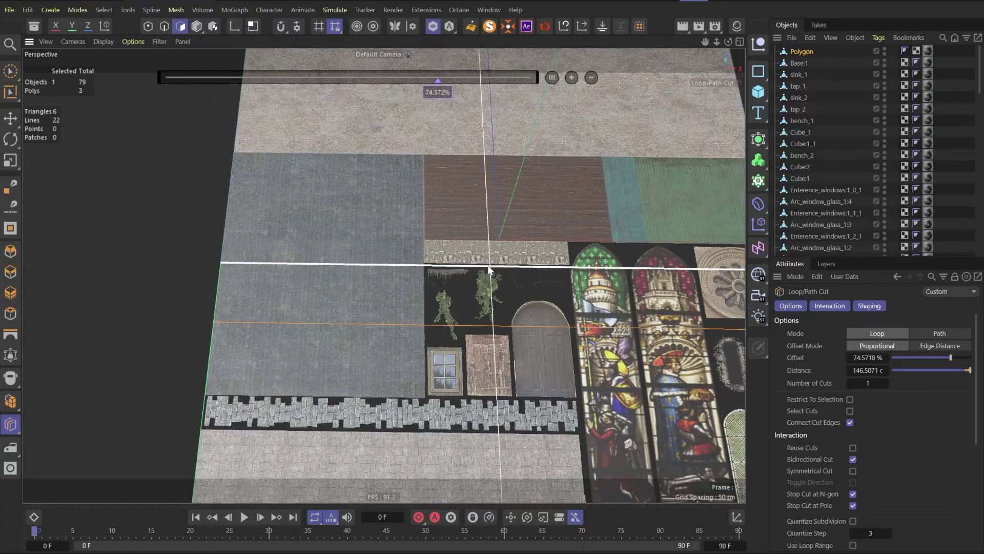
{"action": "left_click", "coordinate": [471, 267]}
{"action": "left_click", "coordinate": [506, 269]}
Step: Select the ivy face, invert the selection and delete all the other faces of the polygon
{"action": "scroll", "coordinate": [507, 291], "scroll_direction": "up", "scroll_amount": 6}
{"action": "key", "text": "space"}
{"action": "left_click", "coordinate": [475, 277]}
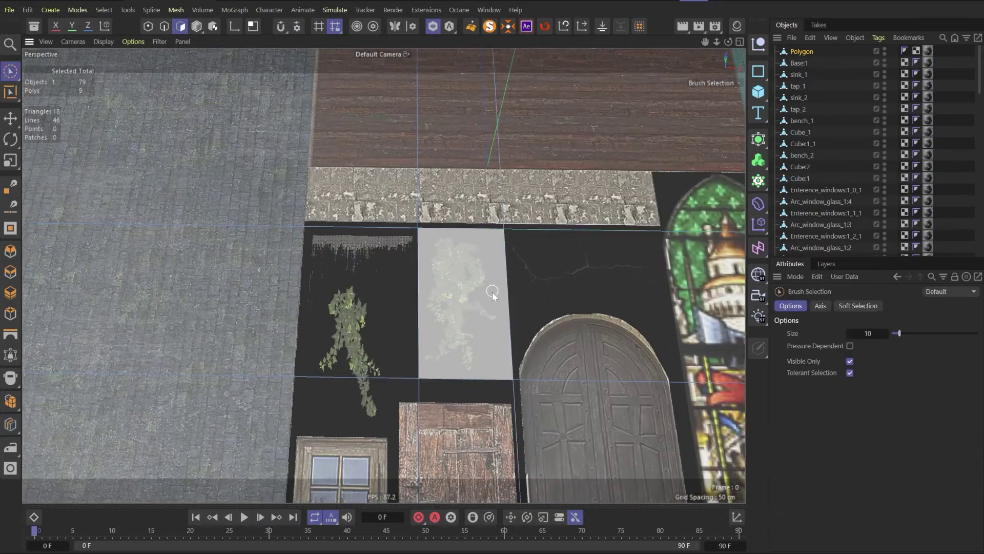
{"action": "key", "text": "u"}
{"action": "key", "text": "i"}
{"action": "key", "text": "Delete"}
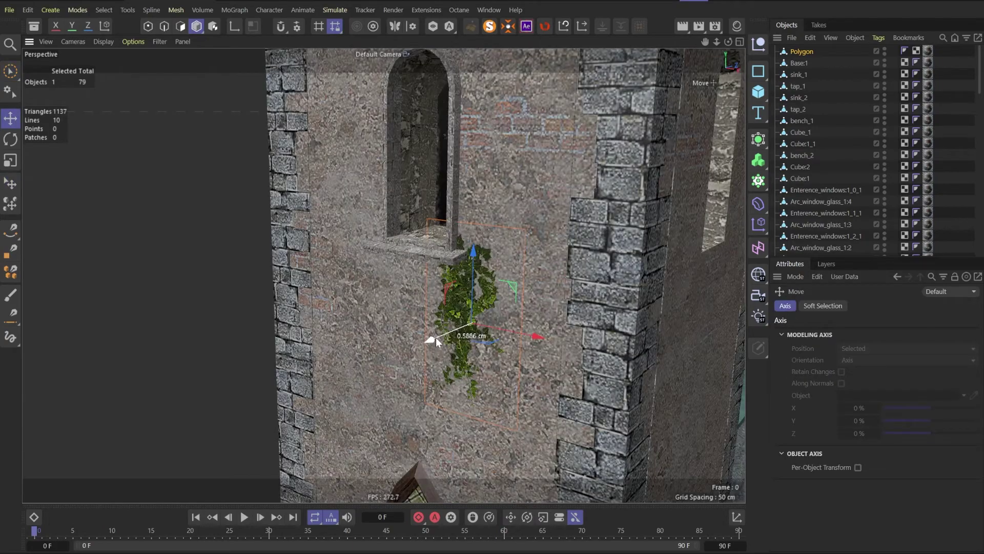
Step: Position the ivy polygon just off the tower's front wall, below the upper window
{"action": "left_click_drag", "start_coordinate": [436, 338], "coordinate": [437, 341]}
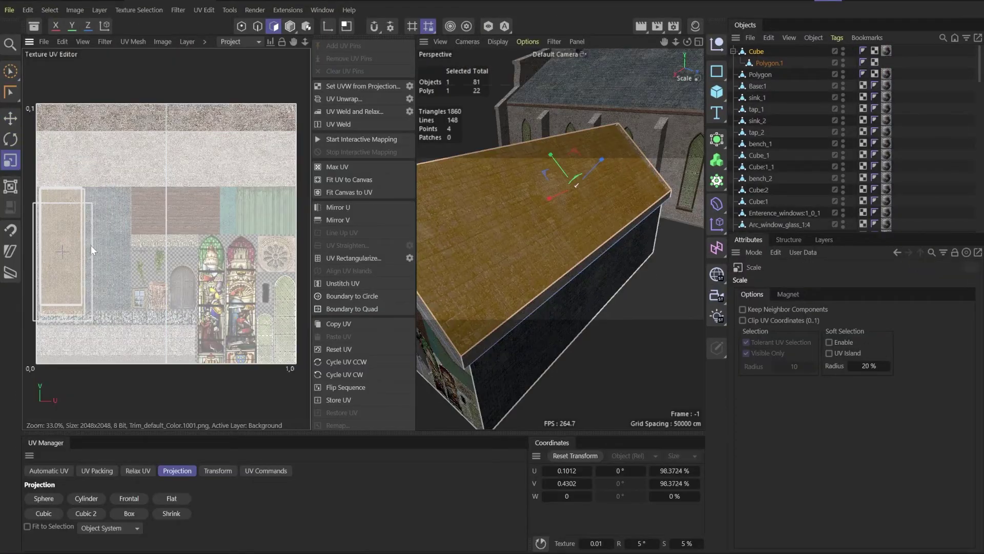
Step: Scale the small building's roof UVs to fit the slate area and the door polygon's UVs to fit the wooden door
{"action": "left_click_drag", "start_coordinate": [90, 245], "coordinate": [76, 250]}
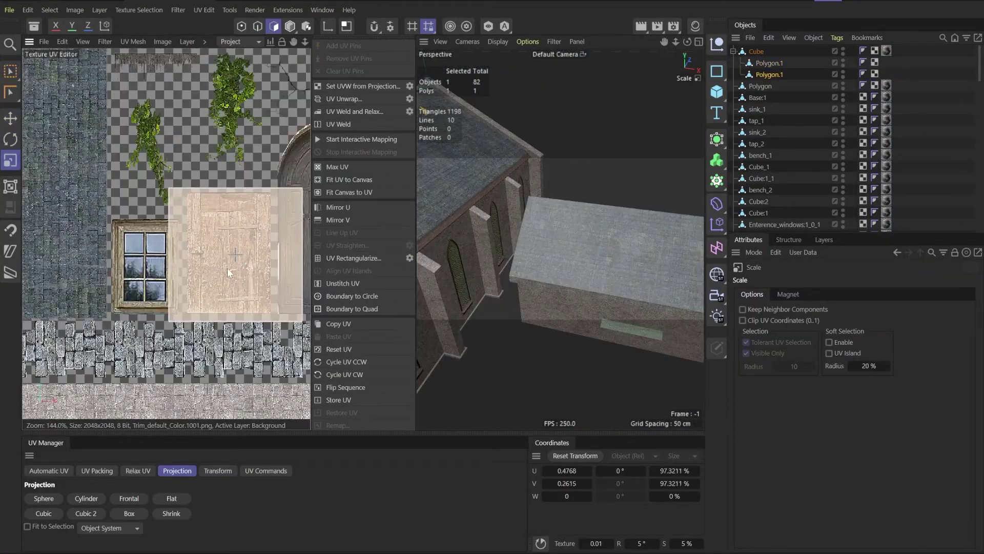
{"action": "left_click_drag", "start_coordinate": [233, 259], "coordinate": [236, 278]}
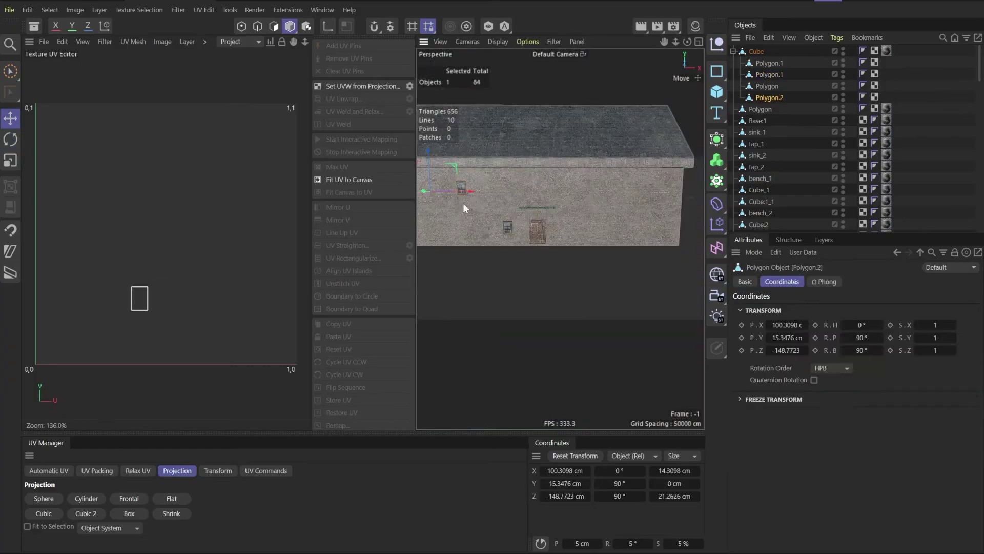
Step: Place another window polygon farther along the upper part of the small building's front wall
{"action": "left_click_drag", "start_coordinate": [463, 203], "coordinate": [580, 189]}
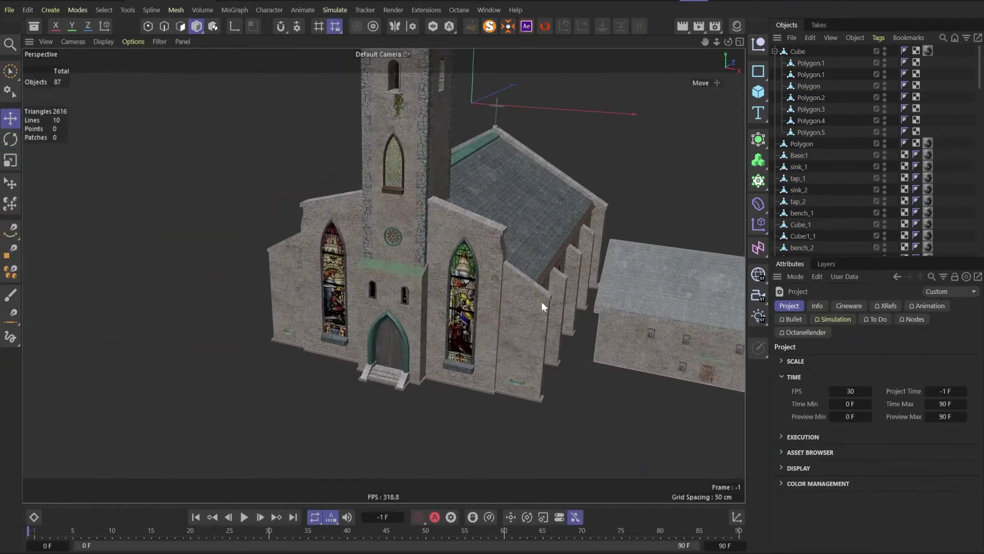
Step: Examine the finished church together with the small building textured from the same trim sheet
{"action": "right_click_drag", "start_coordinate": [541, 302], "coordinate": [457, 327], "text": "alt"}
{"action": "scroll", "coordinate": [461, 328], "scroll_direction": "up", "scroll_amount": 3}
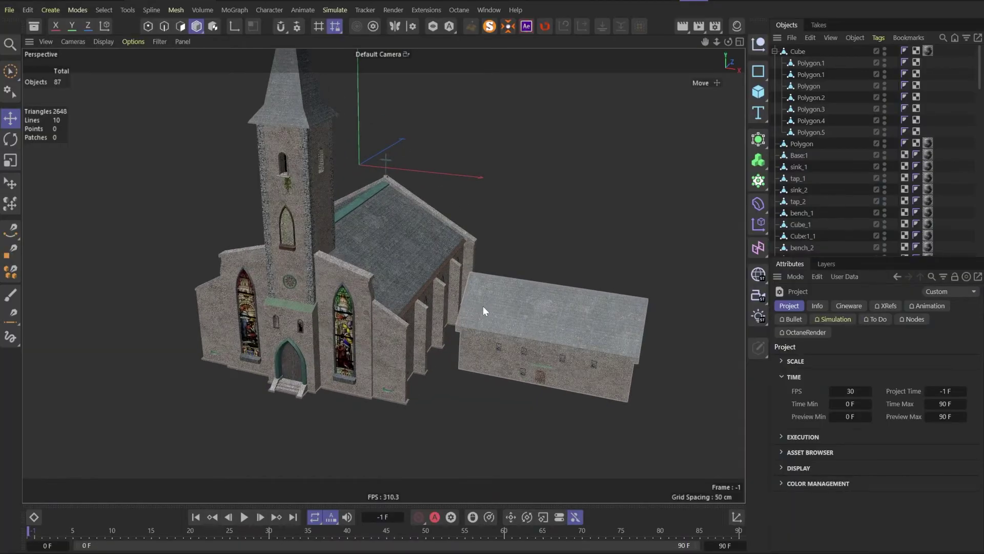